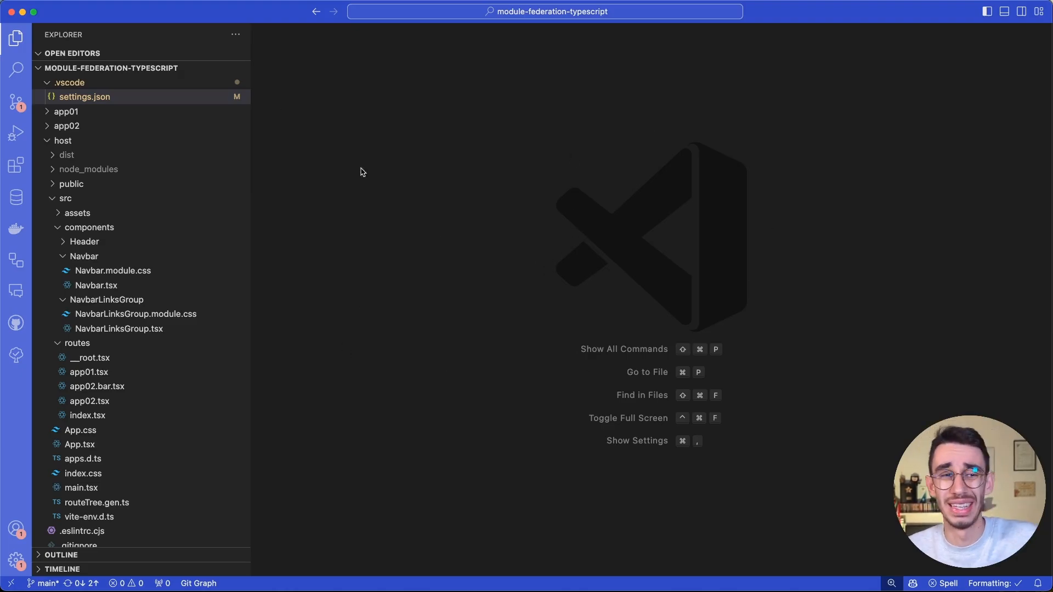
# With settings.json open, apply random Peacock colours three times until the workspace turns green
pyautogui.click(83, 97)
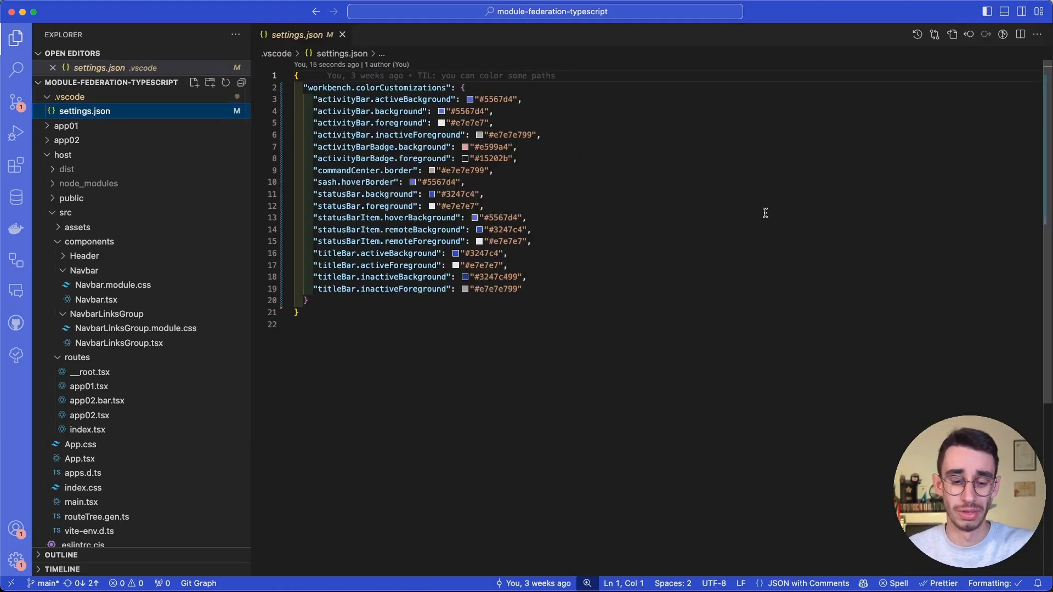
pyautogui.press('super+shift+p')
pyautogui.press('Return')
pyautogui.press('super+shift+p')
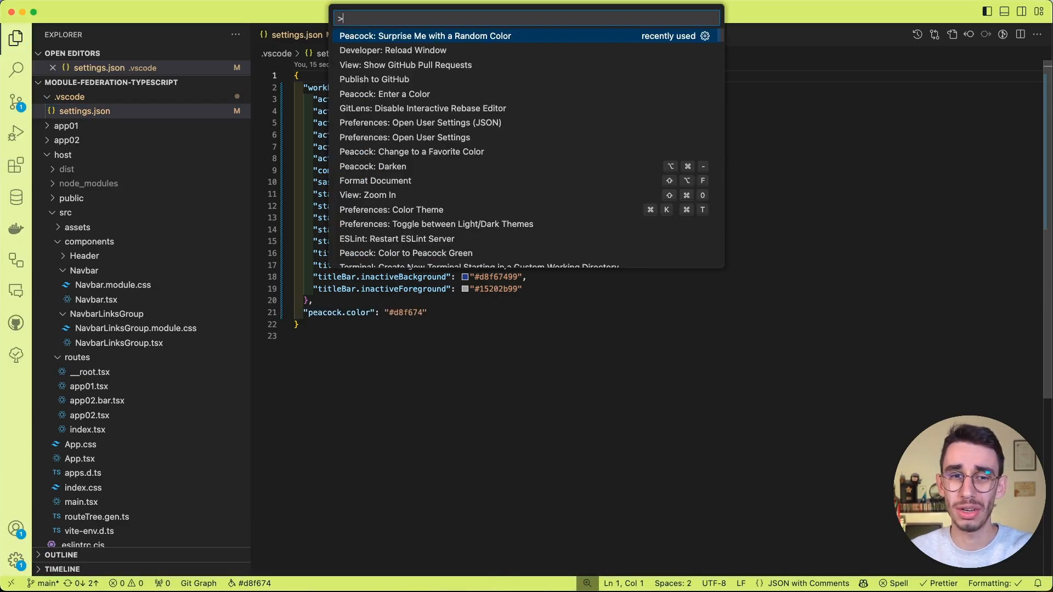
pyautogui.press('Return')
pyautogui.press('super+shift+p')
pyautogui.press('Return')
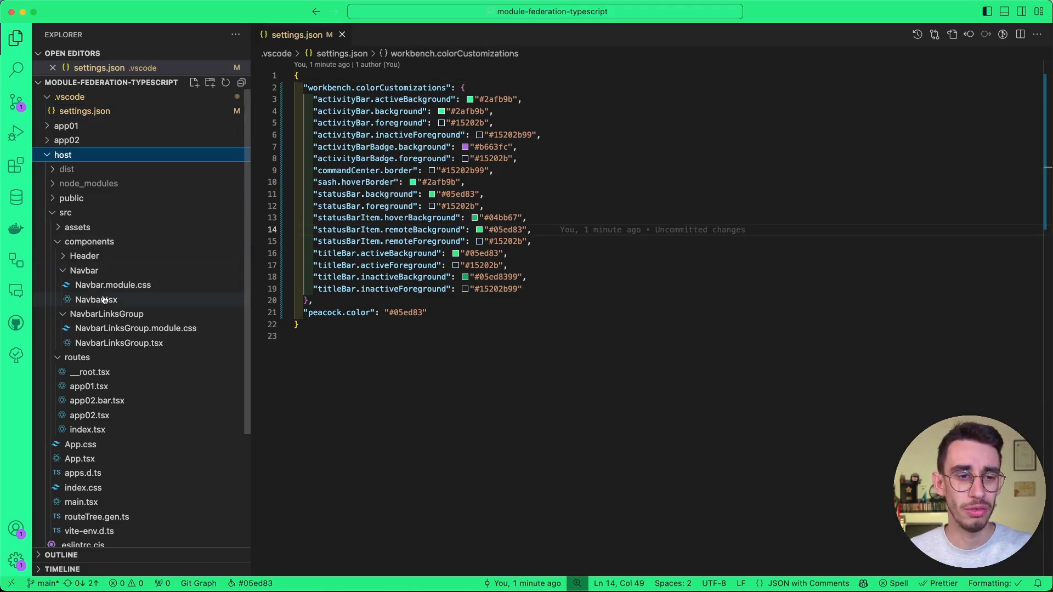
# Open Navbar.tsx and app01's index.html as tabs, then collapse the host folder in the Explorer
pyautogui.click(102, 299)
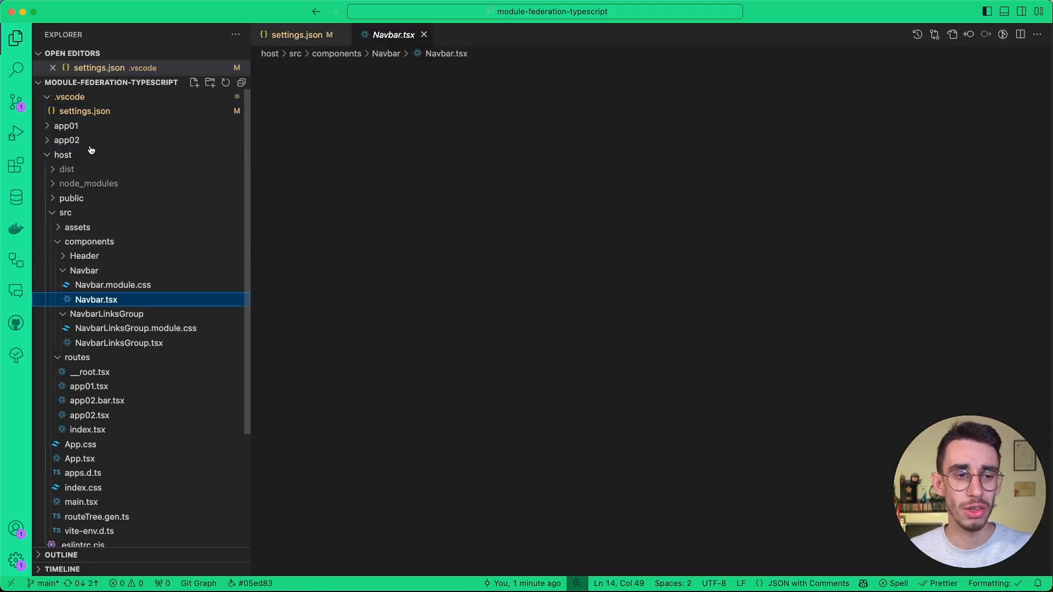
pyautogui.click(66, 125)
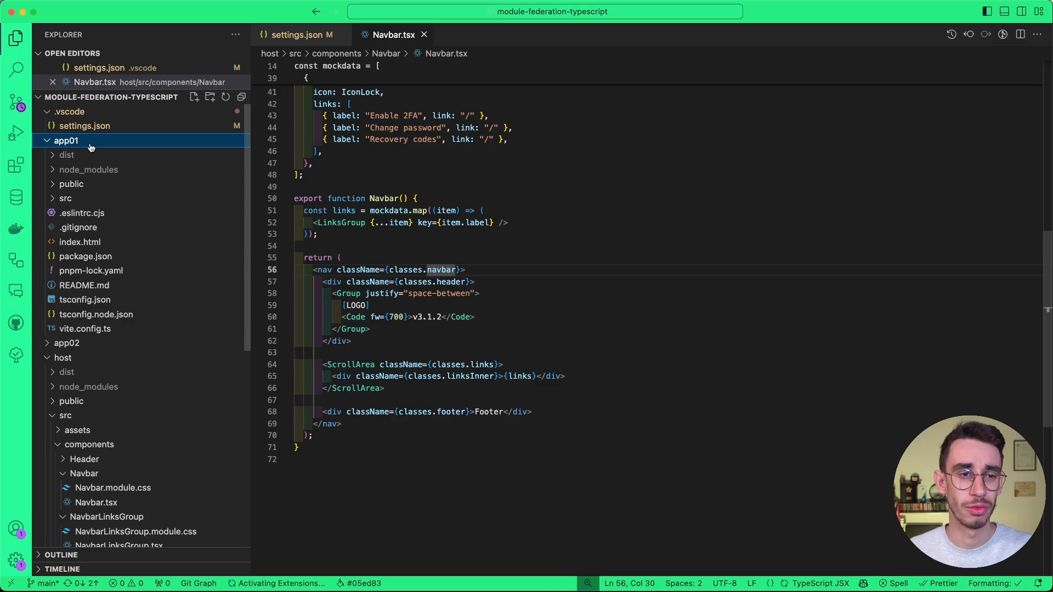
pyautogui.click(80, 242)
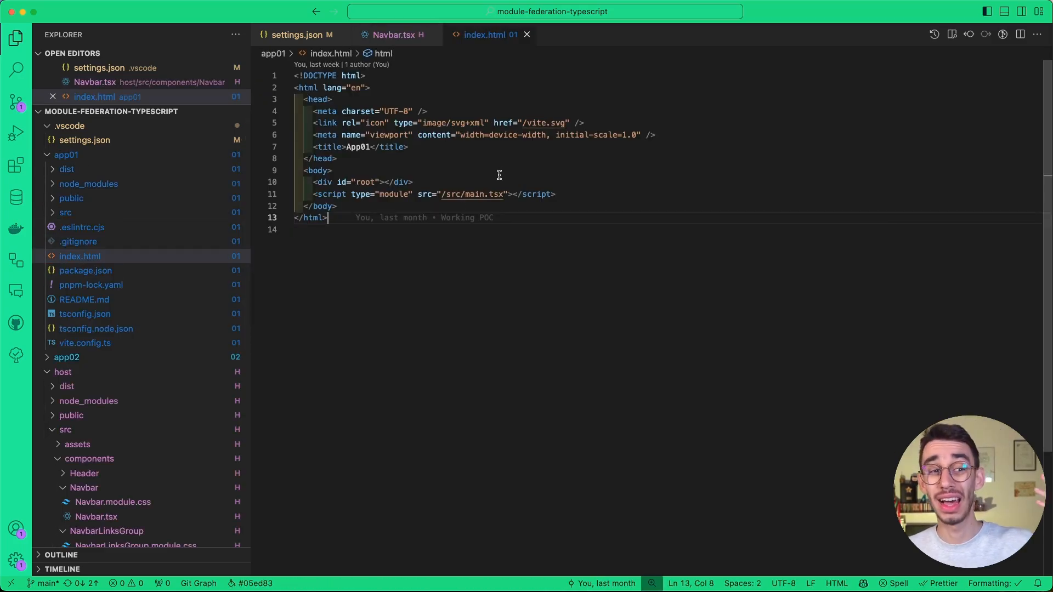
pyautogui.click(66, 372)
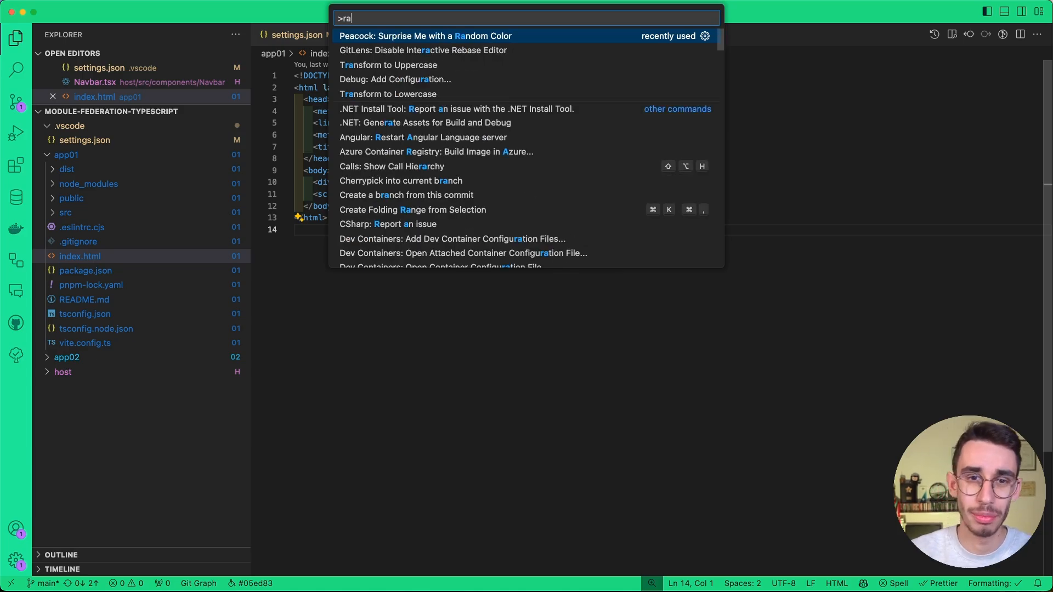
# Apply random Peacock colours repeatedly until the workspace ends up purple (#8d61a6)
pyautogui.press('Return')
pyautogui.press('super+shift+p')
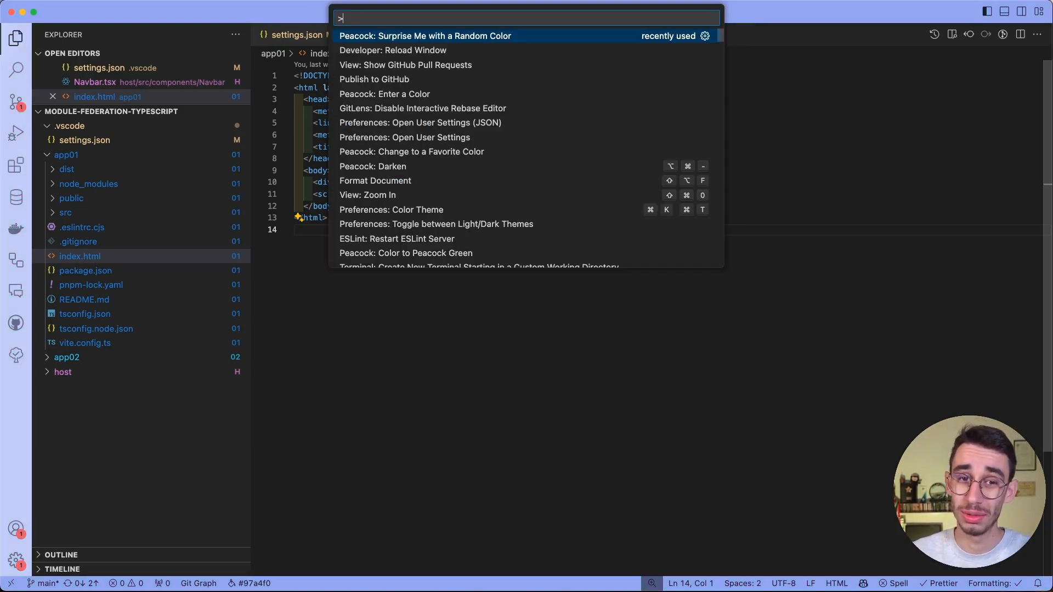
pyautogui.press('Return')
pyautogui.press('super+shift+p')
pyautogui.press('Return')
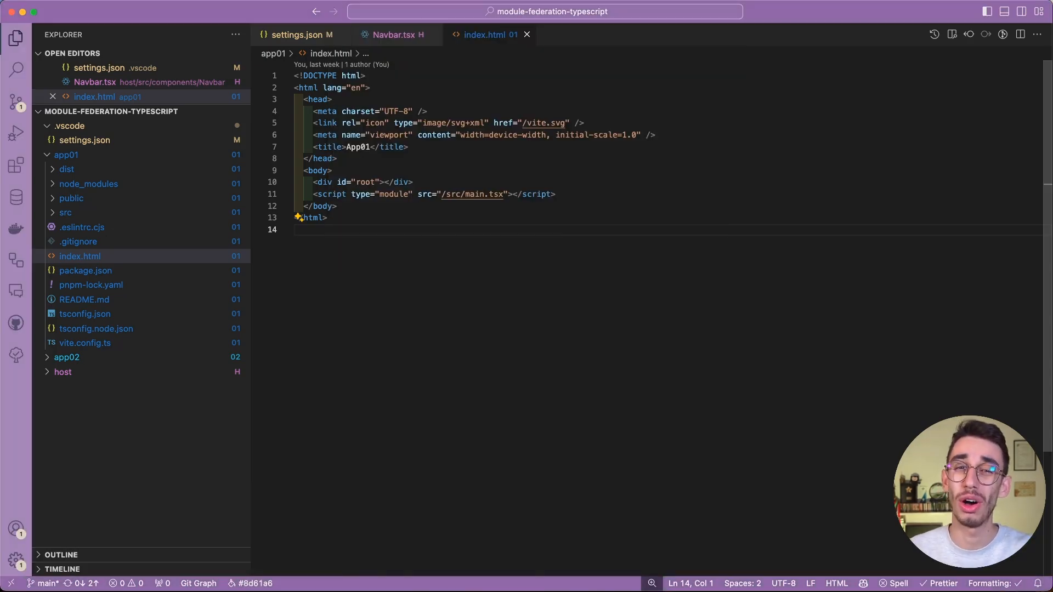
# Show the survey-generator and tanstack-form-demo-dry windows, then review the workbench.colorCustomizations block in settings.json
pyautogui.press('super+grave')
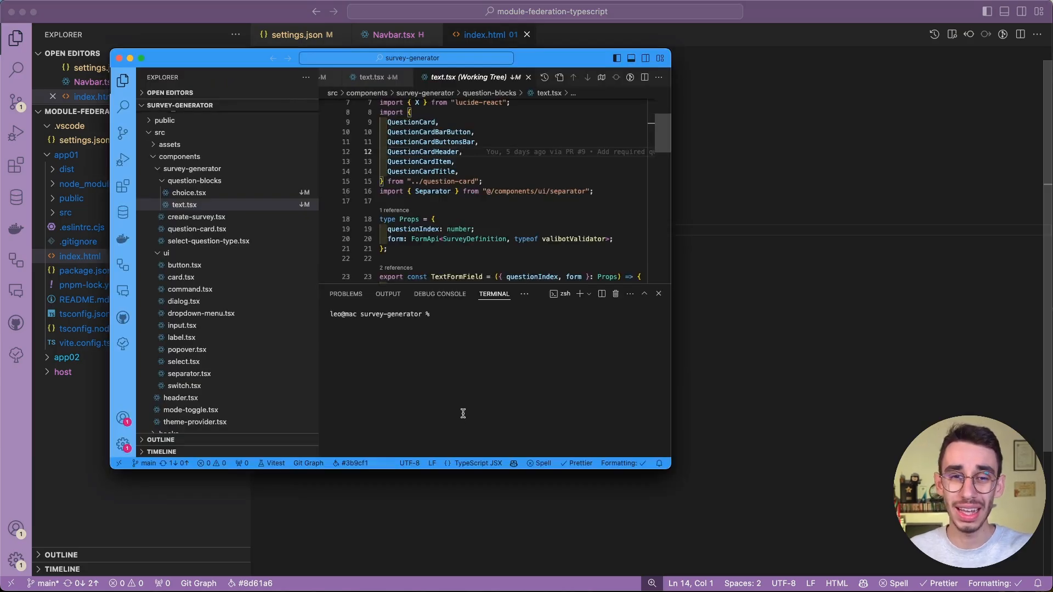
pyautogui.press('super+grave')
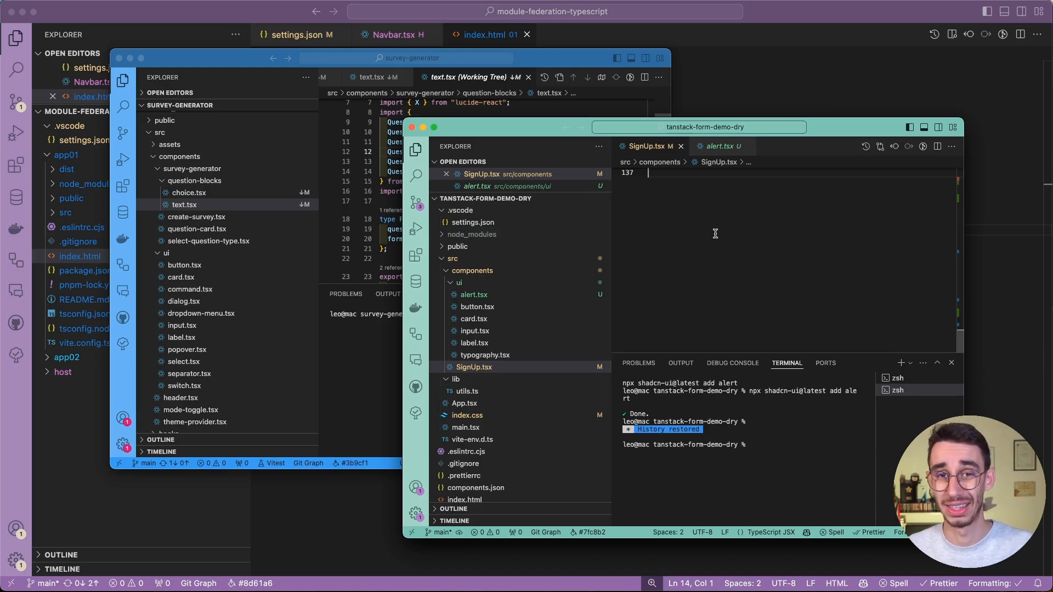
pyautogui.click(759, 81)
pyautogui.click(293, 35)
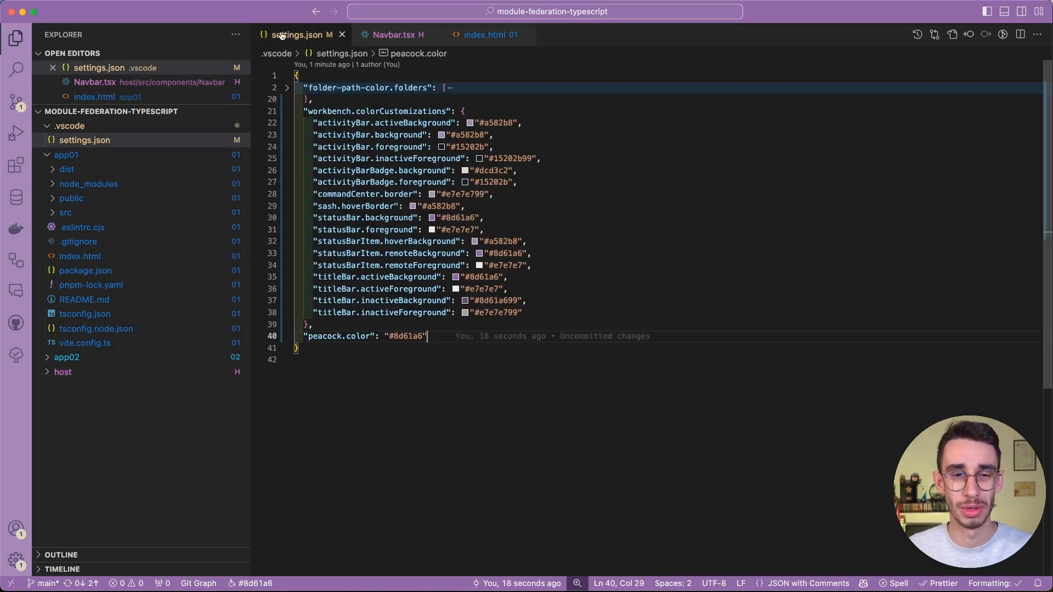
pyautogui.moveTo(303, 110); pyautogui.dragTo(311, 324)
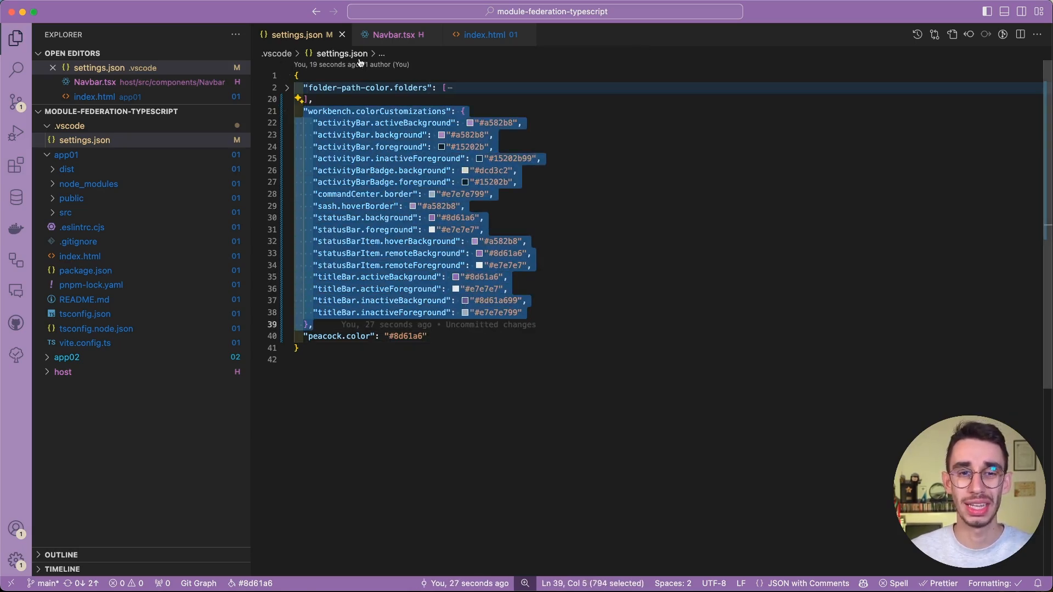
pyautogui.click(557, 217)
# Set the Peacock workspace colour to lightblue via the Enter a Color command
pyautogui.press('super+shift+p')
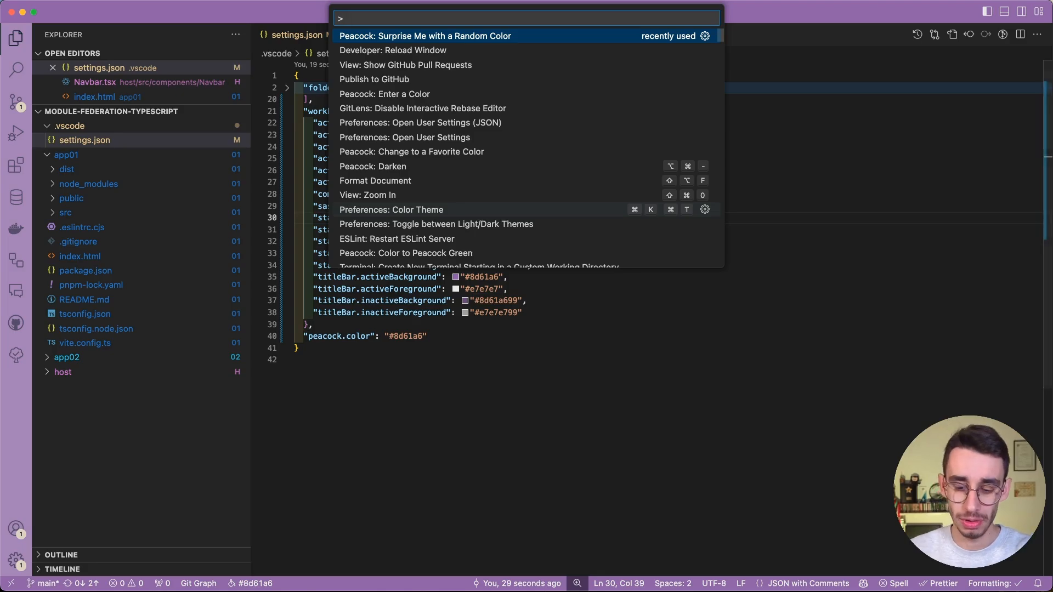
pyautogui.write('color')
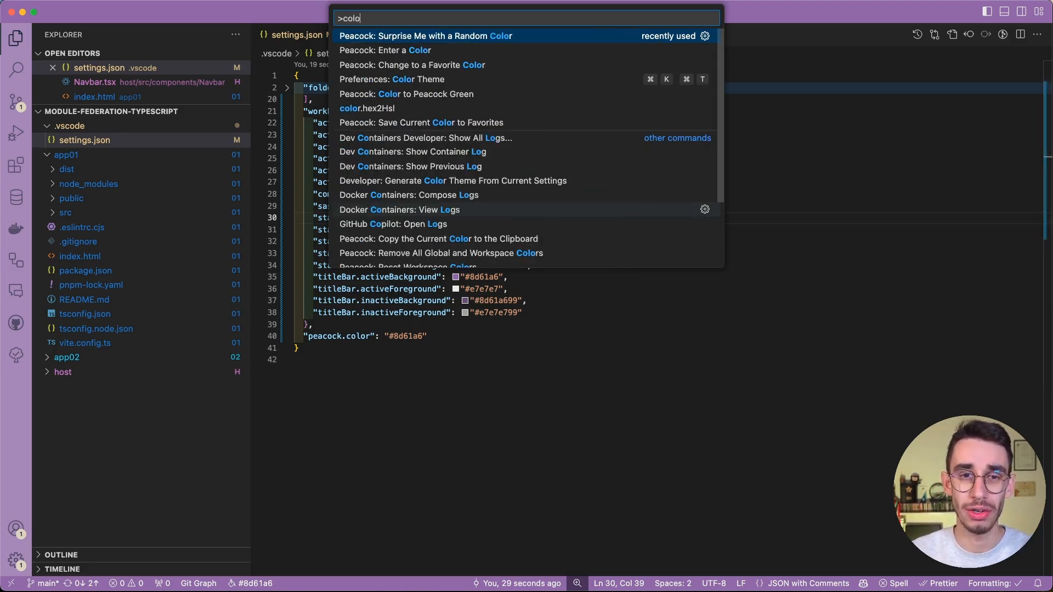
pyautogui.press('Down')
pyautogui.press('Return')
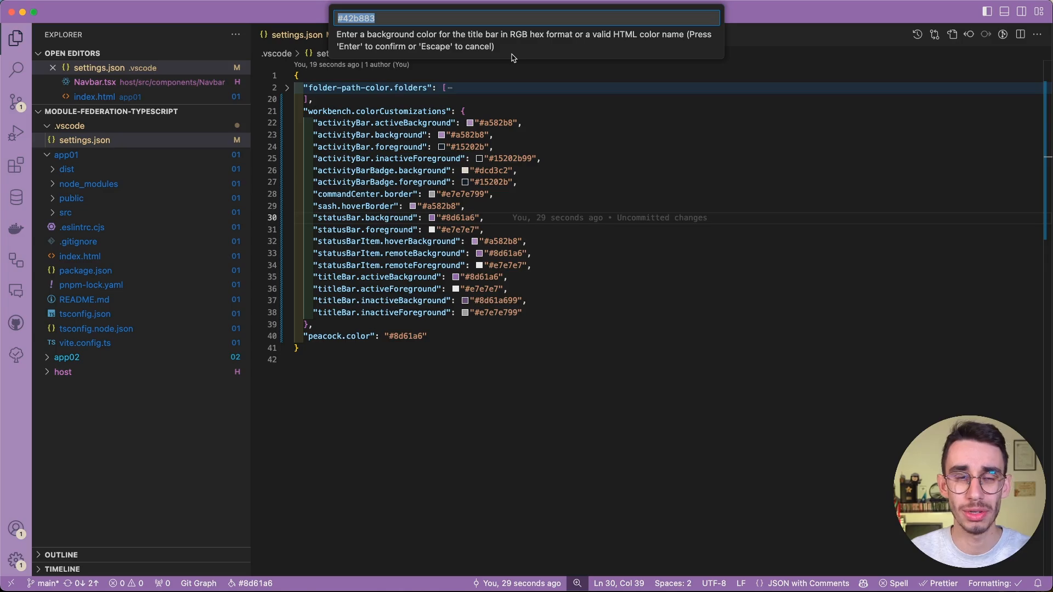
pyautogui.write('lightblue')
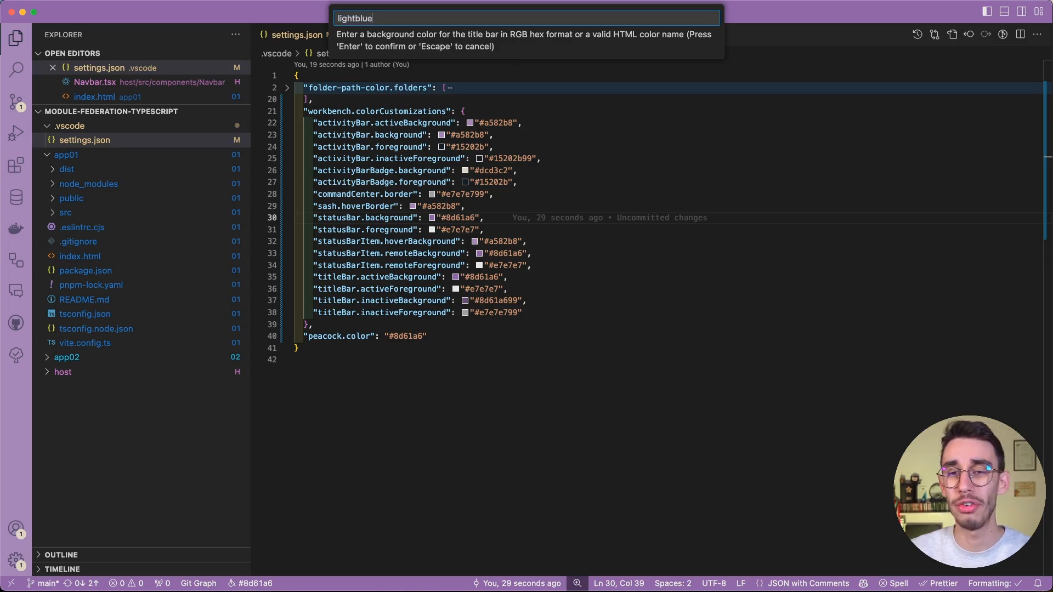
pyautogui.press('Return')
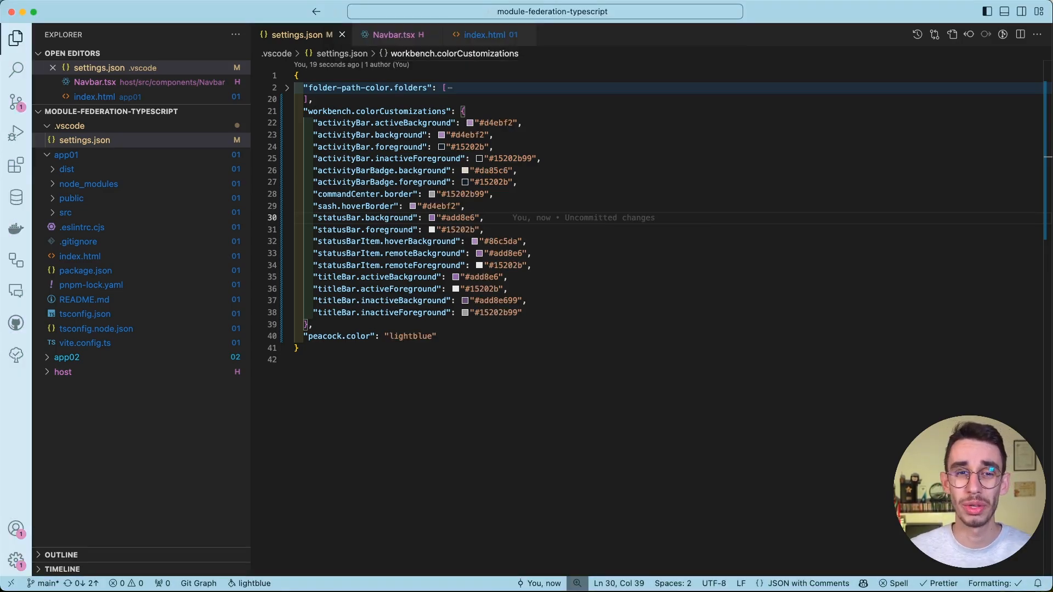
# Review the lightblue peacock.color value and regenerated colorCustomizations block in settings.json
pyautogui.doubleClick(411, 335)
pyautogui.moveTo(526, 314); pyautogui.dragTo(298, 111)
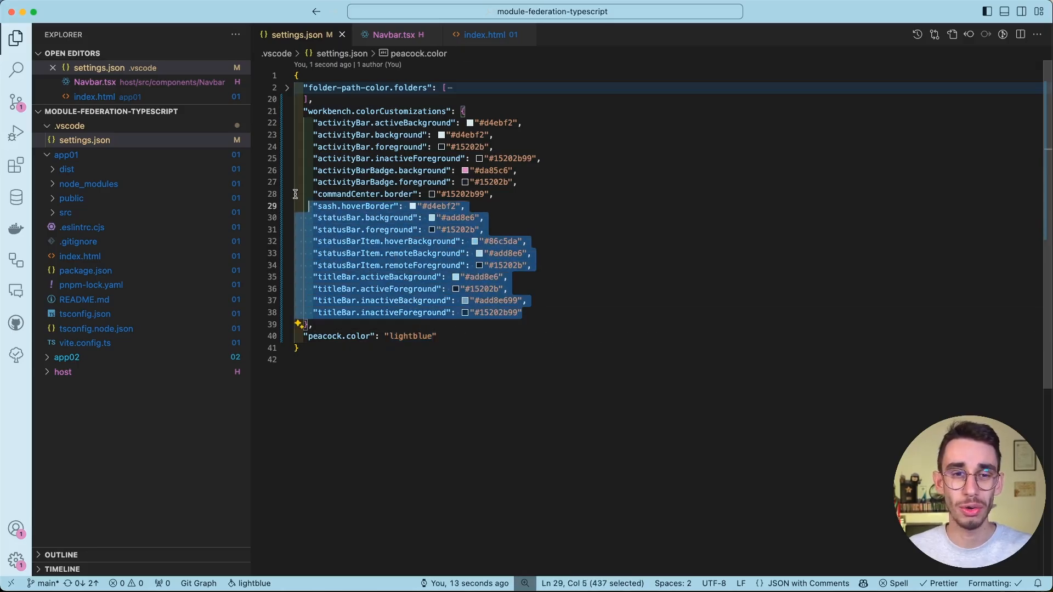
pyautogui.click(608, 213)
pyautogui.press('super+shift+p')
pyautogui.write('peacock')
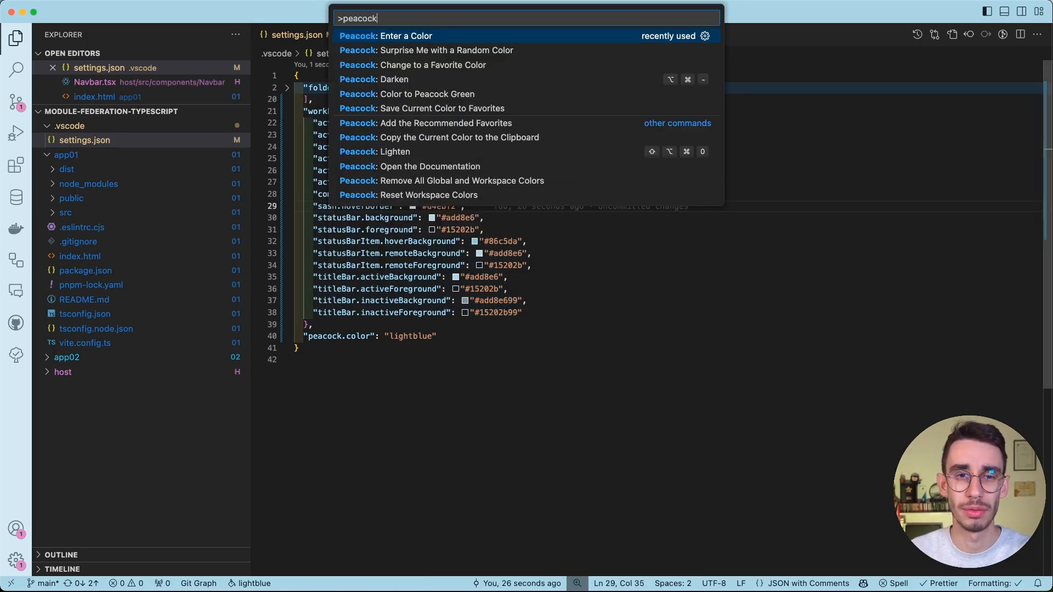
pyautogui.write(' favo')
# Preview Peacock favourite colours from Azure Blue to Vue Green and apply Angular Red (#dd0531)
pyautogui.press('Return')
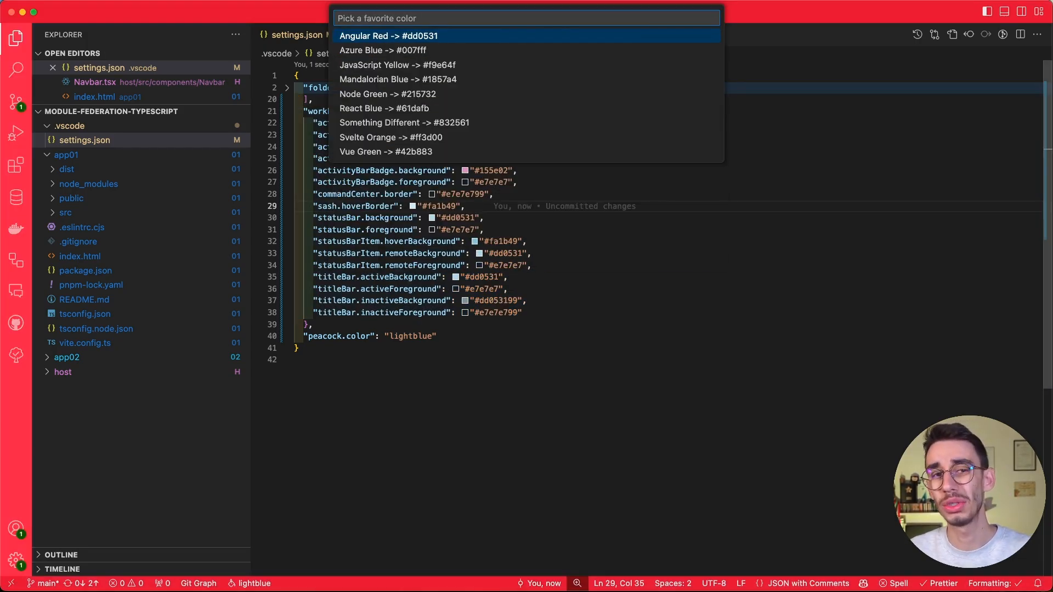
pyautogui.press('Down')
pyautogui.press('Down')
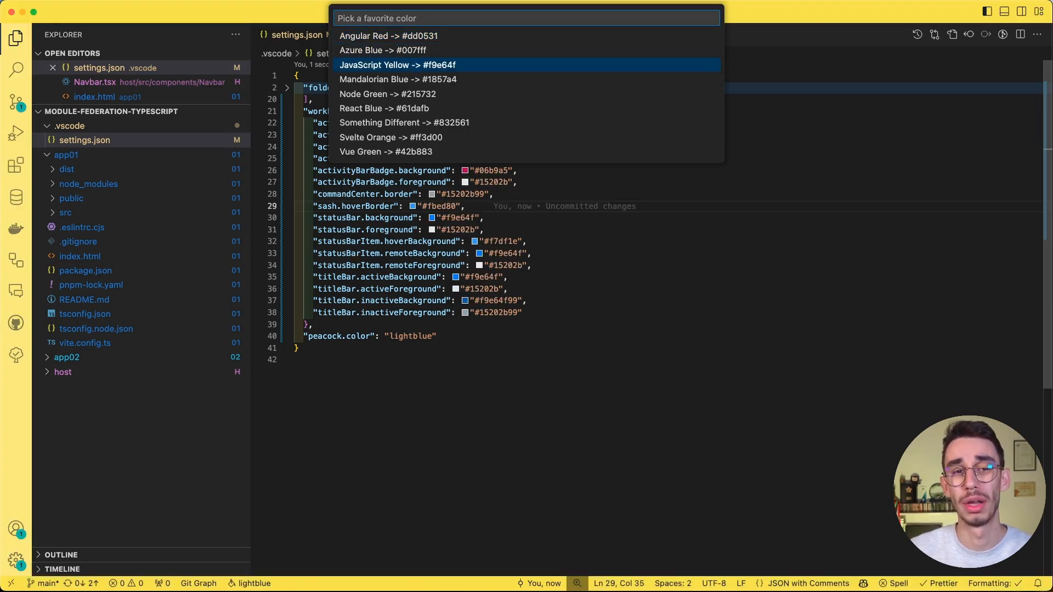
pyautogui.press('Down')
pyautogui.press('Down')
pyautogui.press('Down')
pyautogui.press('Down')
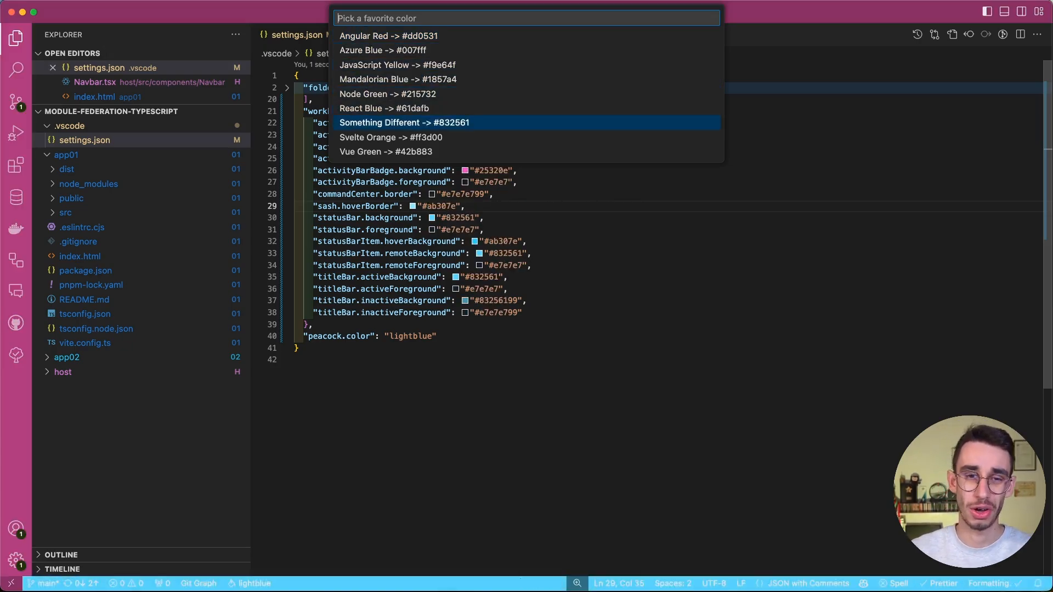
pyautogui.press('Down')
pyautogui.press('Down')
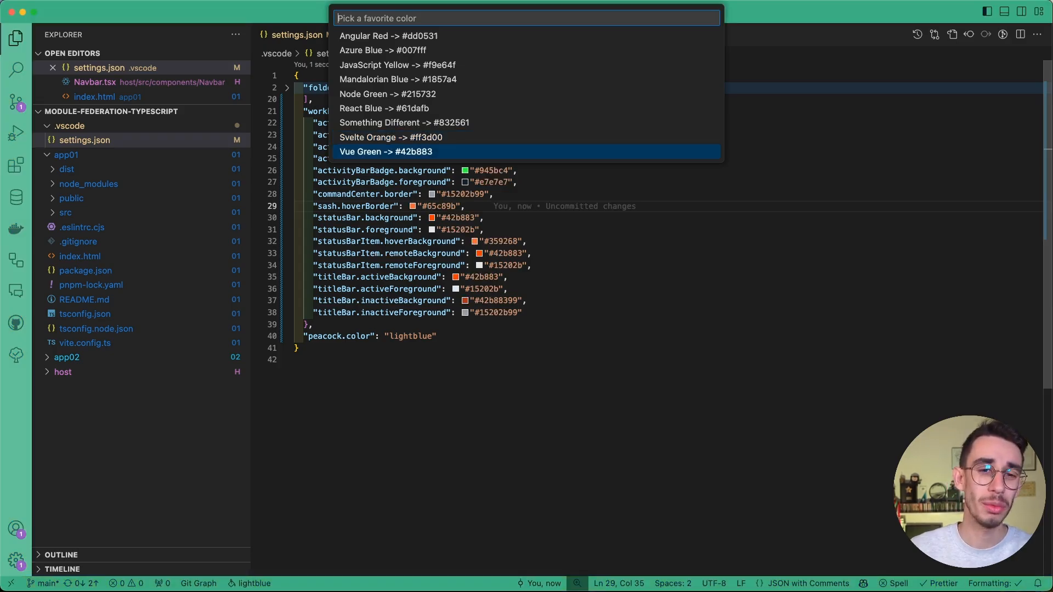
pyautogui.press('Down')
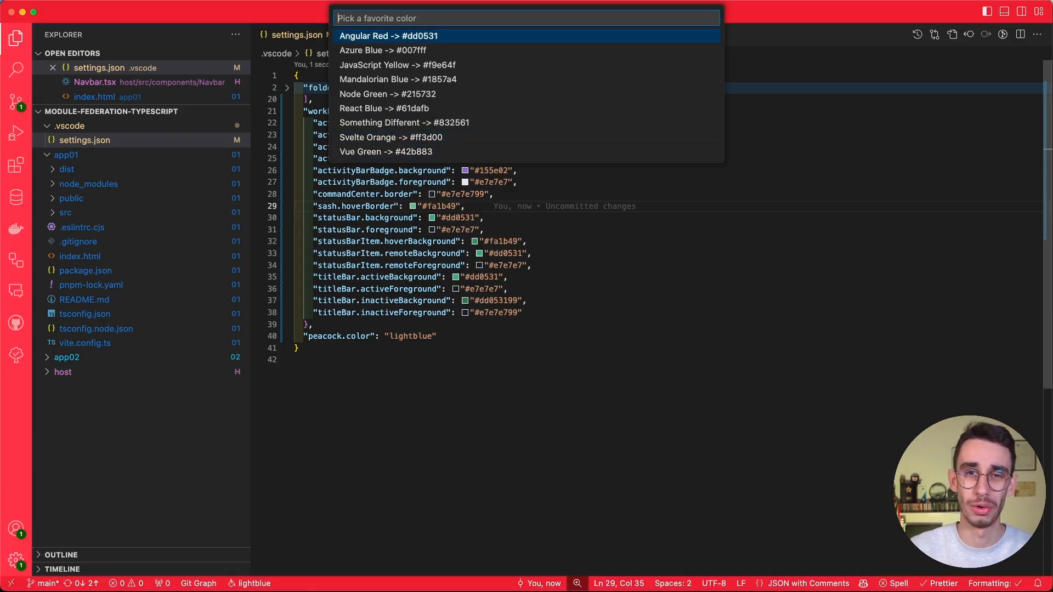
pyautogui.press('Return')
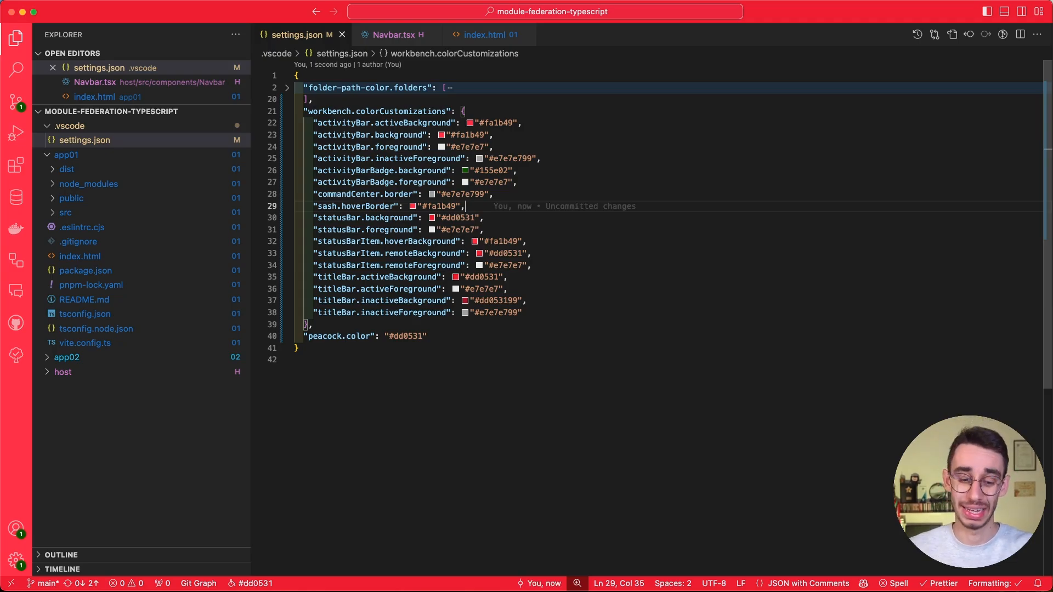
pyautogui.hotkey('ctrl', 'shift', 'p')
pyautogui.write('use')
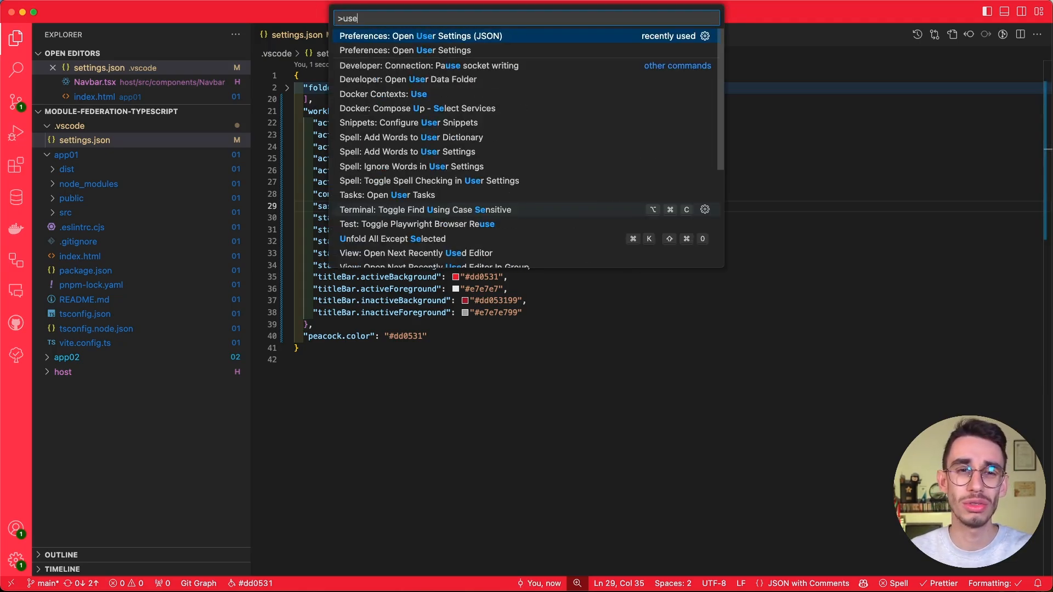
pyautogui.write('r se')
# Add a Web Blue (#3572a5) entry after Vue Green in peacock.favoriteColors in user settings and save
pyautogui.press('Return')
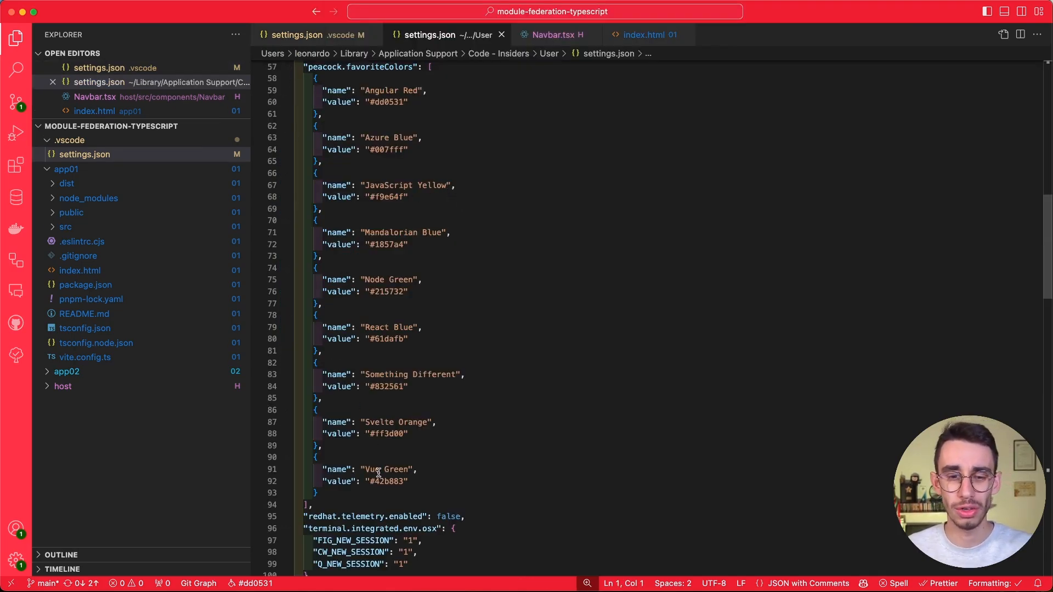
pyautogui.click(335, 499)
pyautogui.click(337, 492)
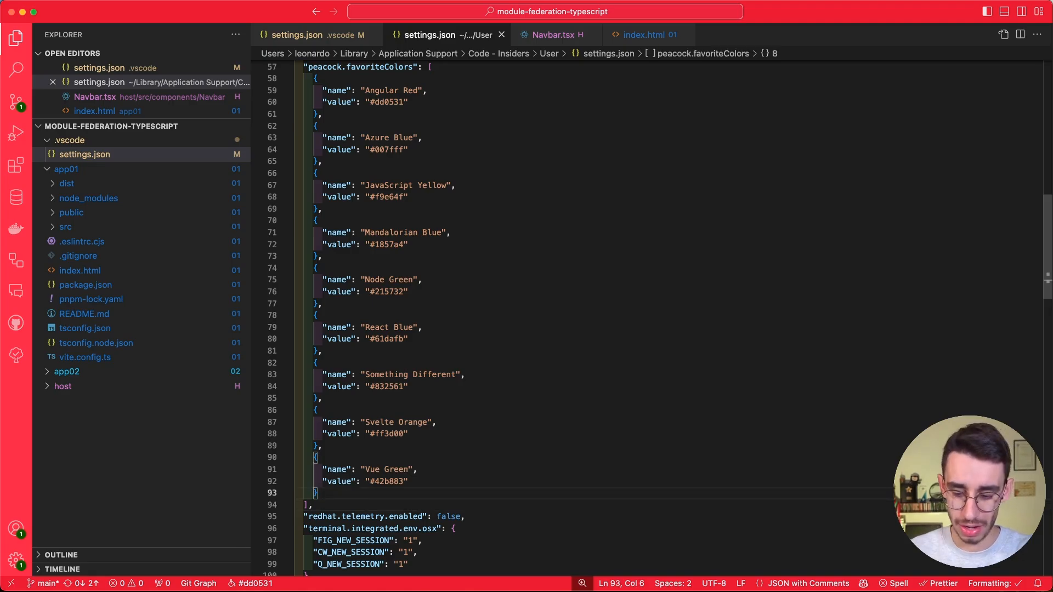
pyautogui.write(',')
pyautogui.press('Return')
pyautogui.press('Tab')
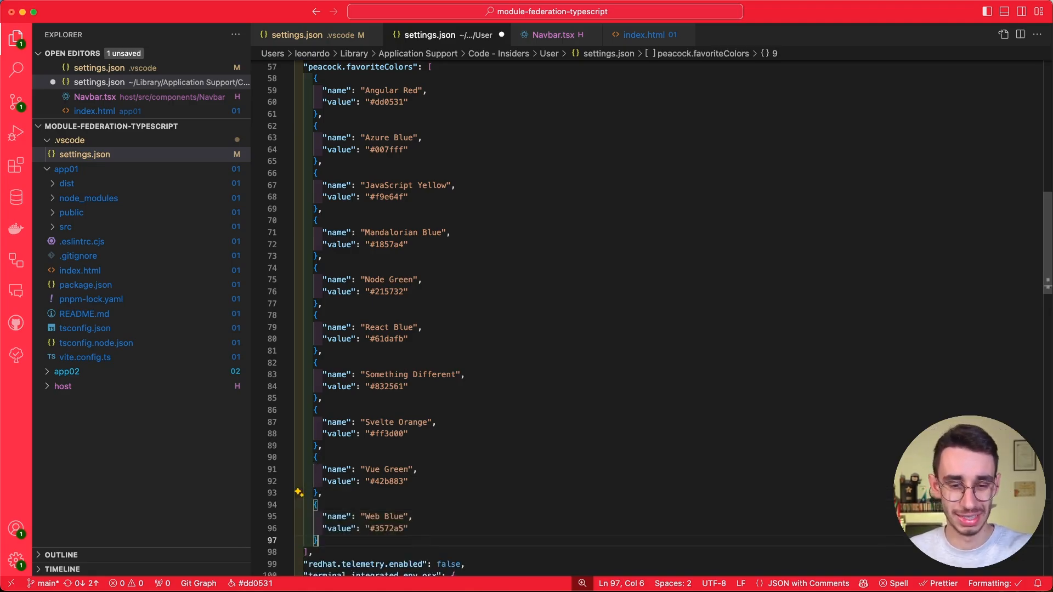
pyautogui.press('super+s')
# Apply the new Web Blue favourite as the window colour
pyautogui.press('super+shift+p')
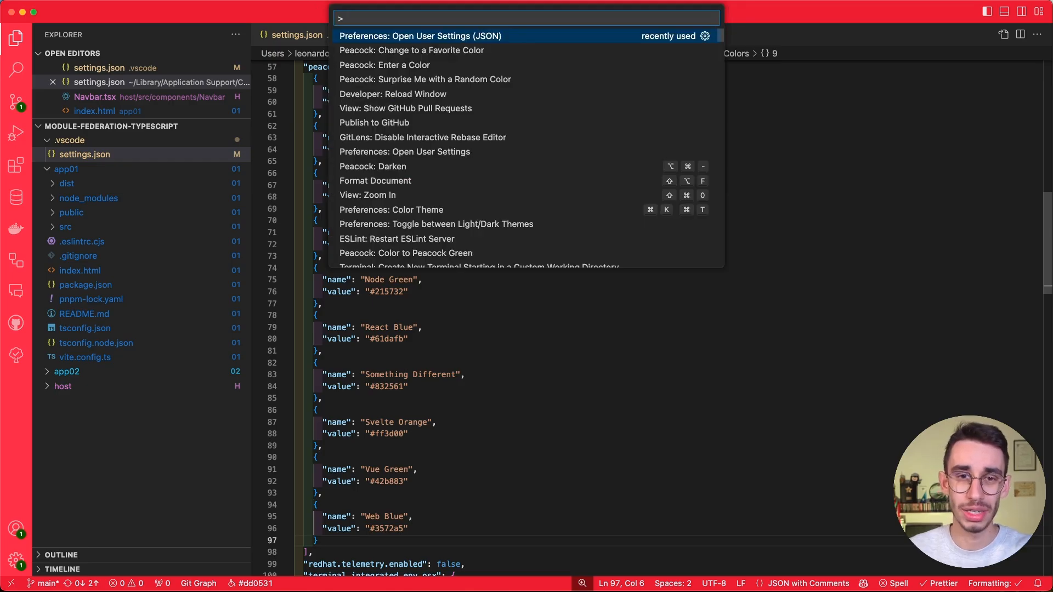
pyautogui.press('Down')
pyautogui.press('Return')
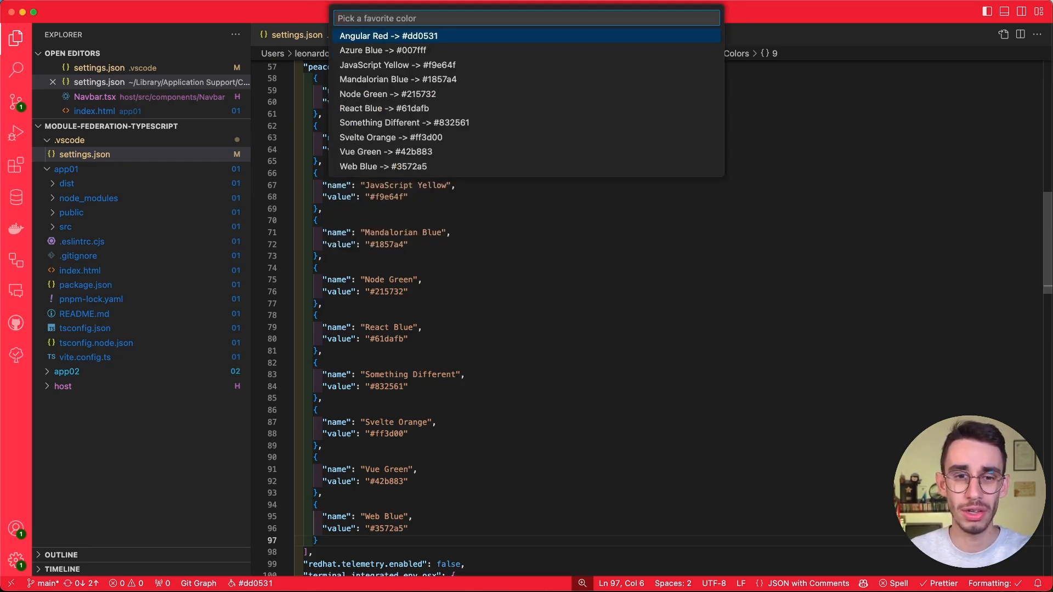
pyautogui.press('Up')
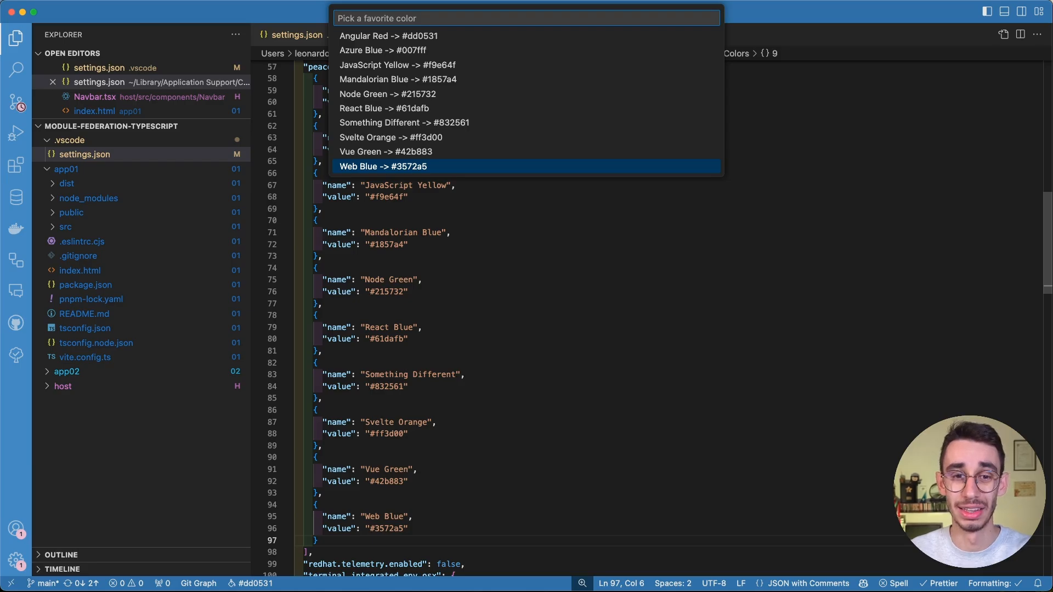
pyautogui.press('Return')
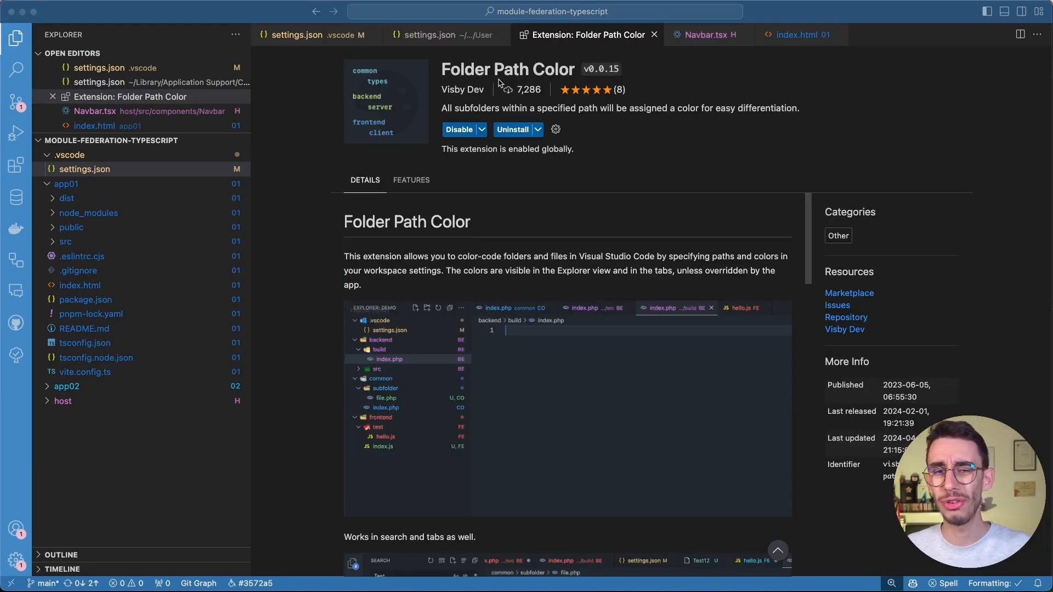
# Highlight the Folder Path Color extension name and unfold folder-path-color.folders in the workspace settings
pyautogui.moveTo(444, 69); pyautogui.dragTo(574, 69)
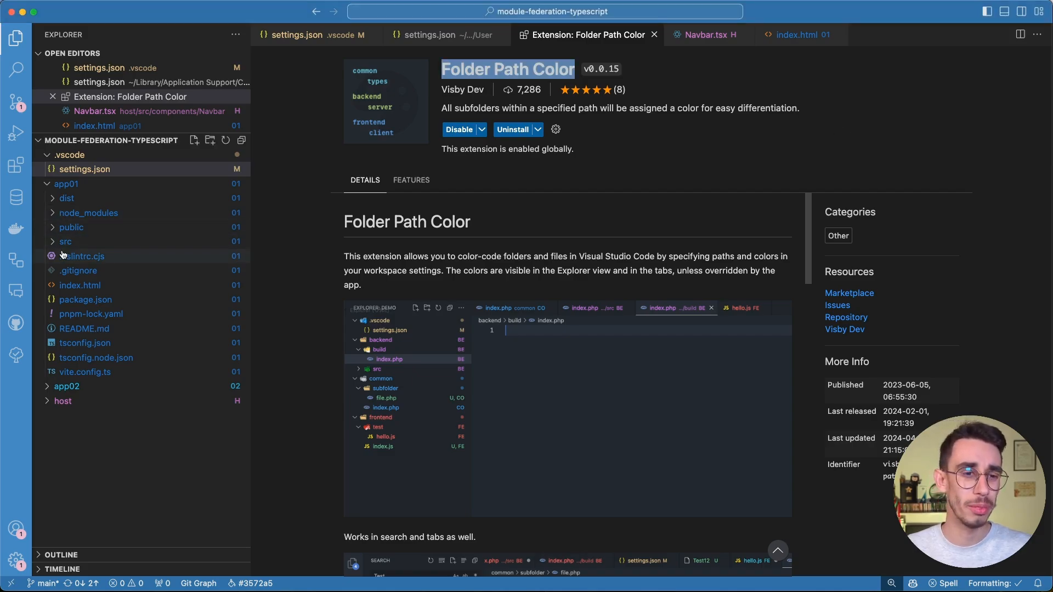
pyautogui.click(63, 400)
pyautogui.scroll(-4, 139, 329)
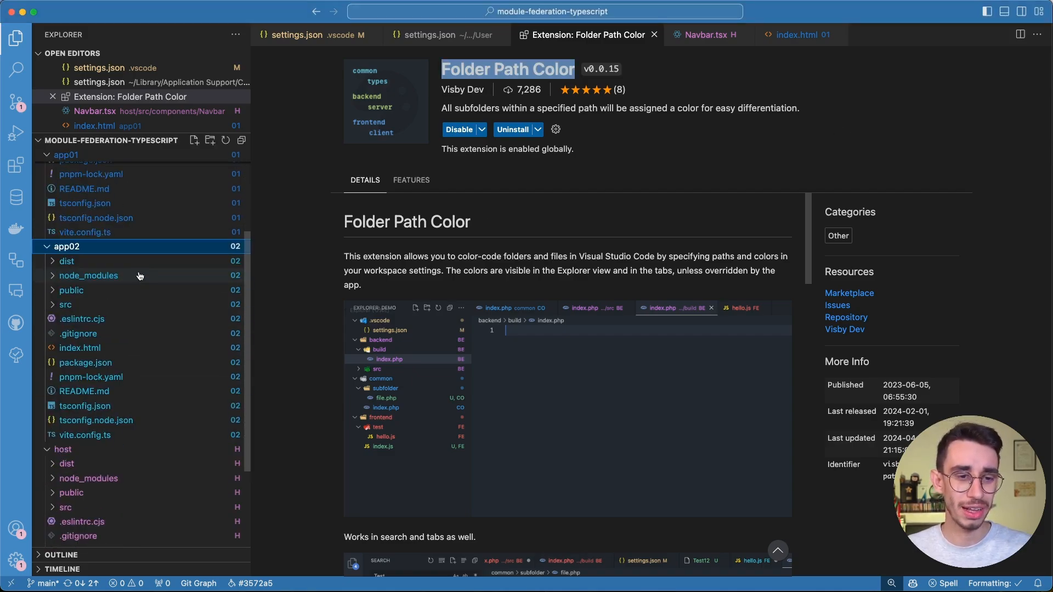
pyautogui.scroll(4, 101, 337)
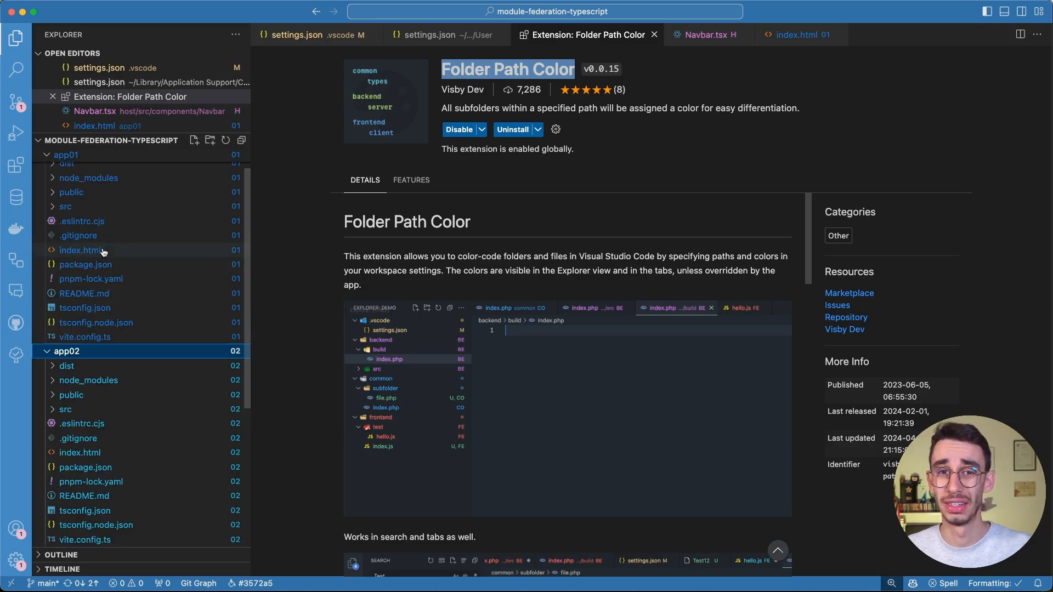
pyautogui.click(300, 35)
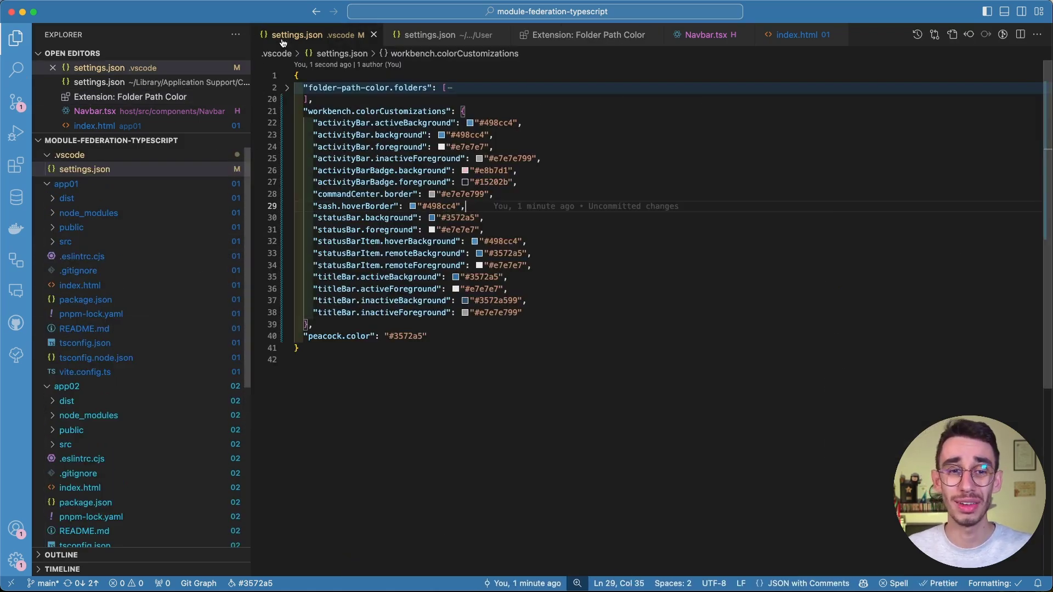
pyautogui.click(286, 88)
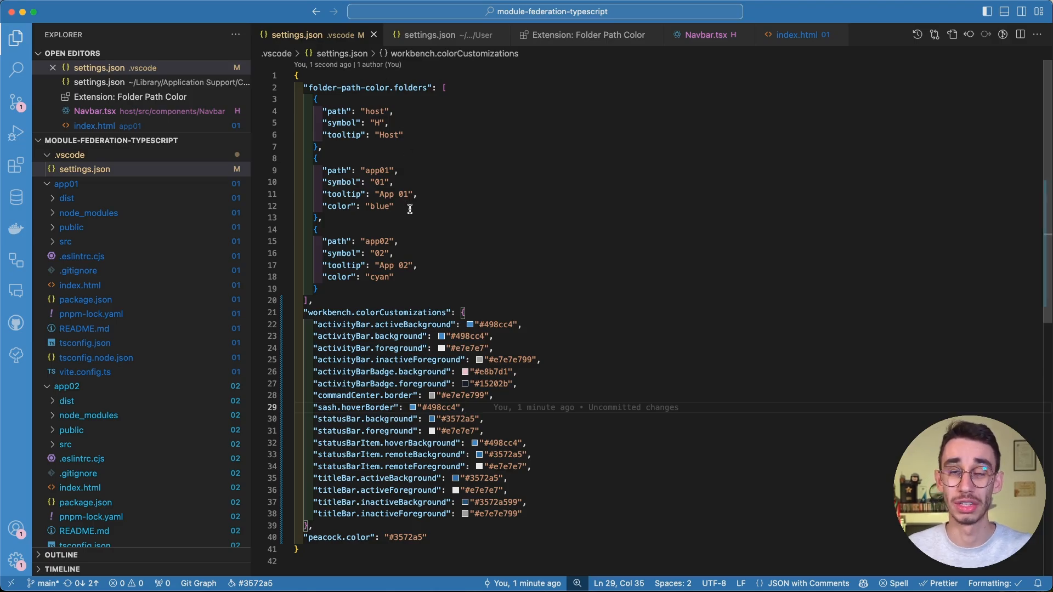
# Point out the host path entry and its H symbol setting
pyautogui.moveTo(314, 111); pyautogui.dragTo(429, 110)
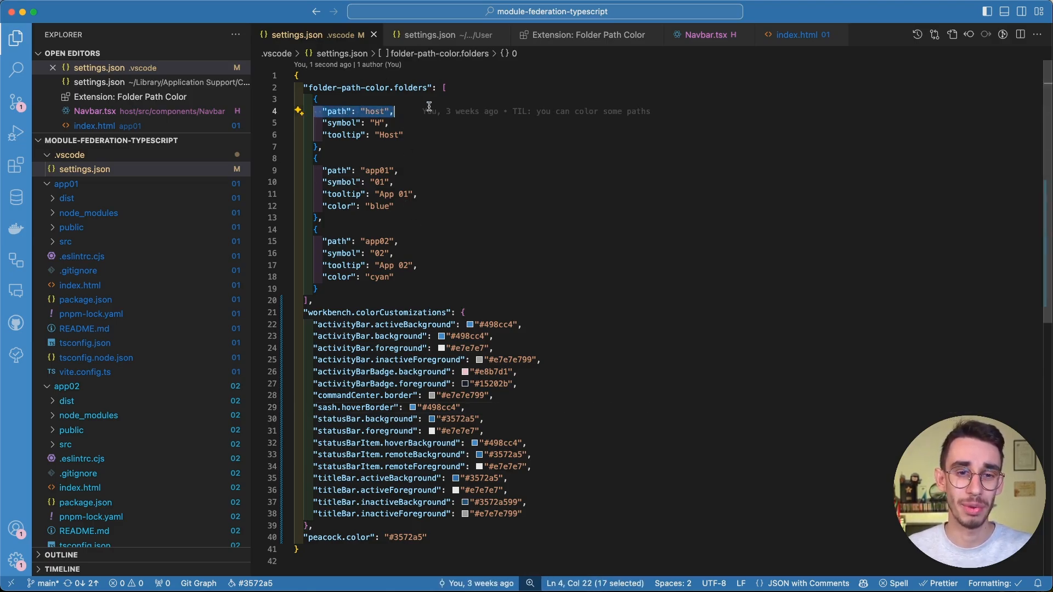
pyautogui.click(66, 386)
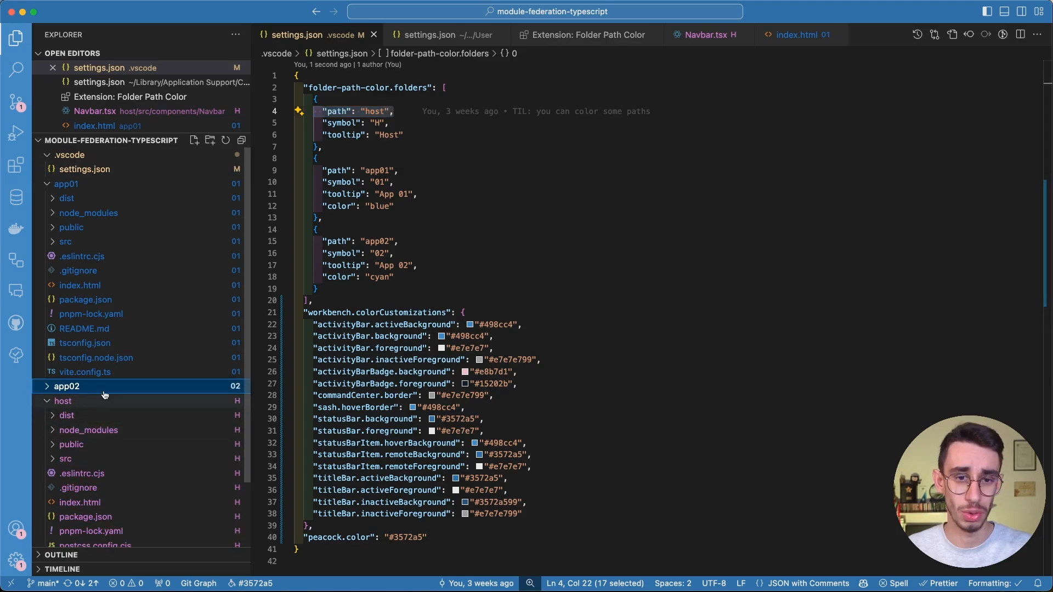
pyautogui.click(337, 122)
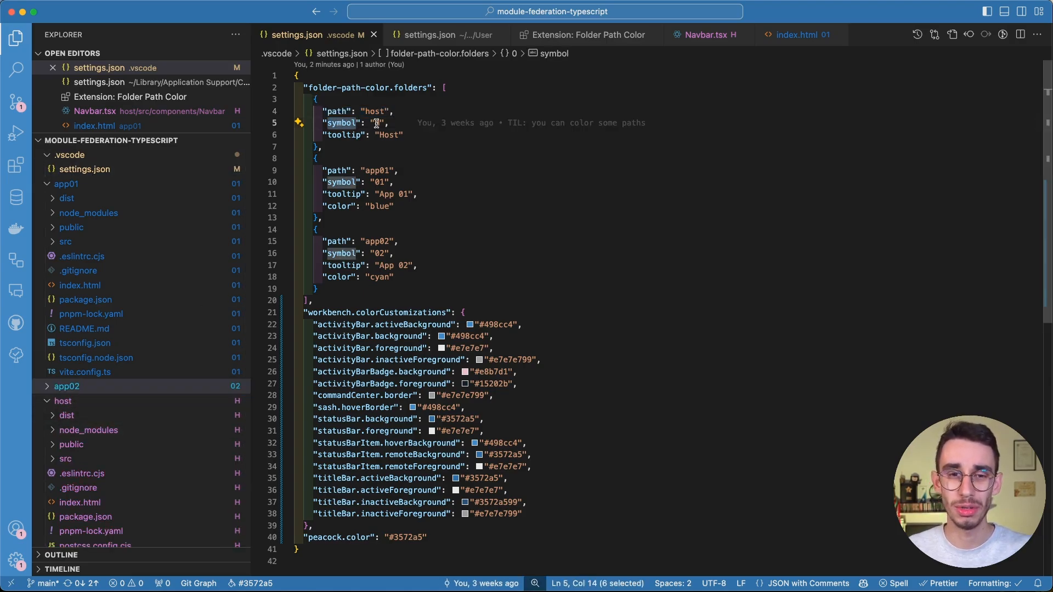
pyautogui.moveTo(376, 122); pyautogui.dragTo(382, 123)
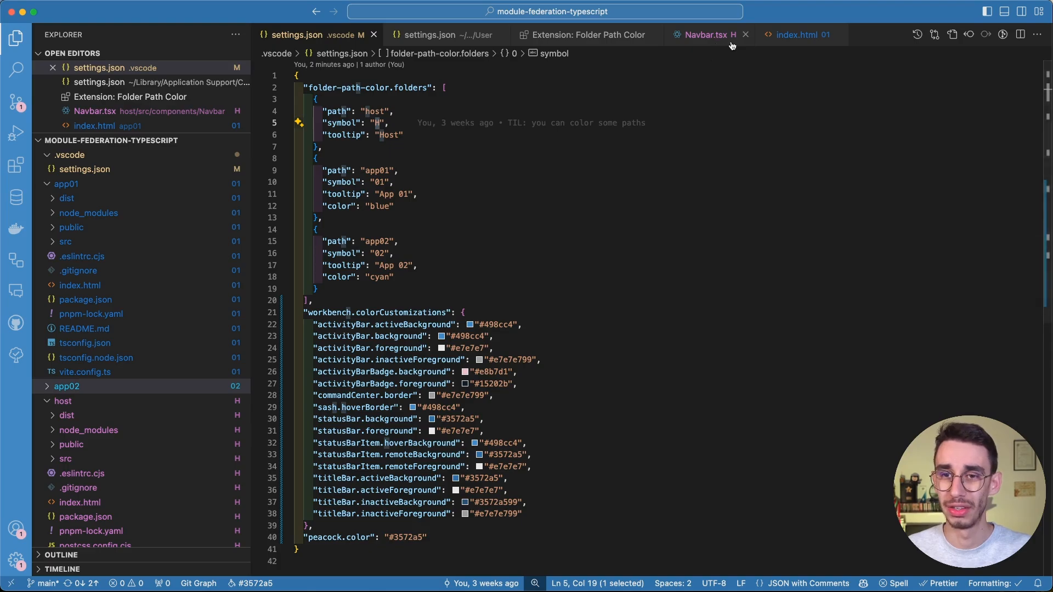
pyautogui.moveTo(706, 34)
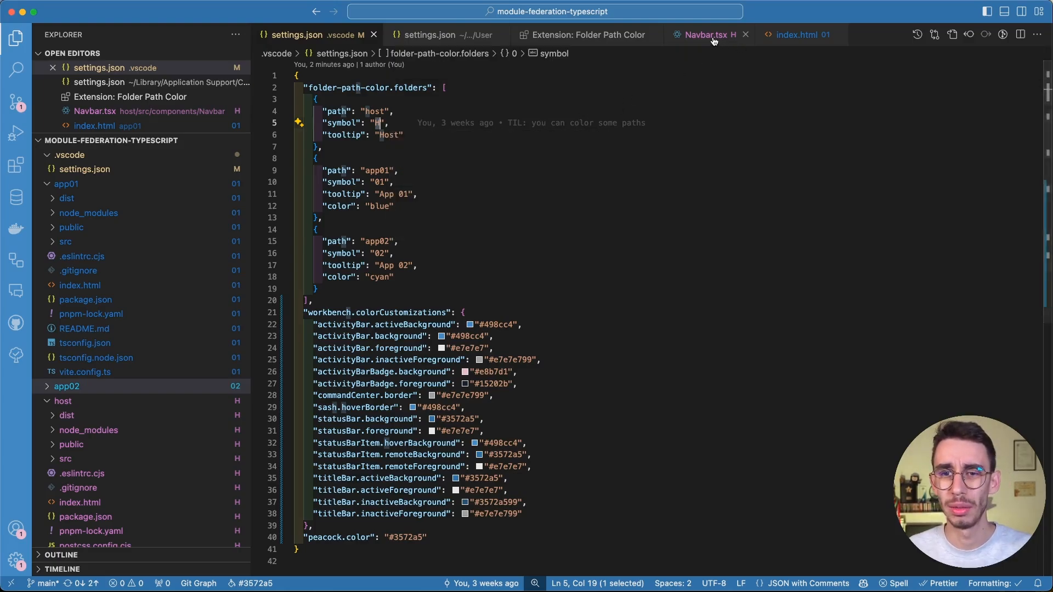
# Make throwaway edits to Navbar.tsx and app01's index.html and save, so Source Control lists them with H and 01 badges
pyautogui.click(708, 35)
pyautogui.write('//')
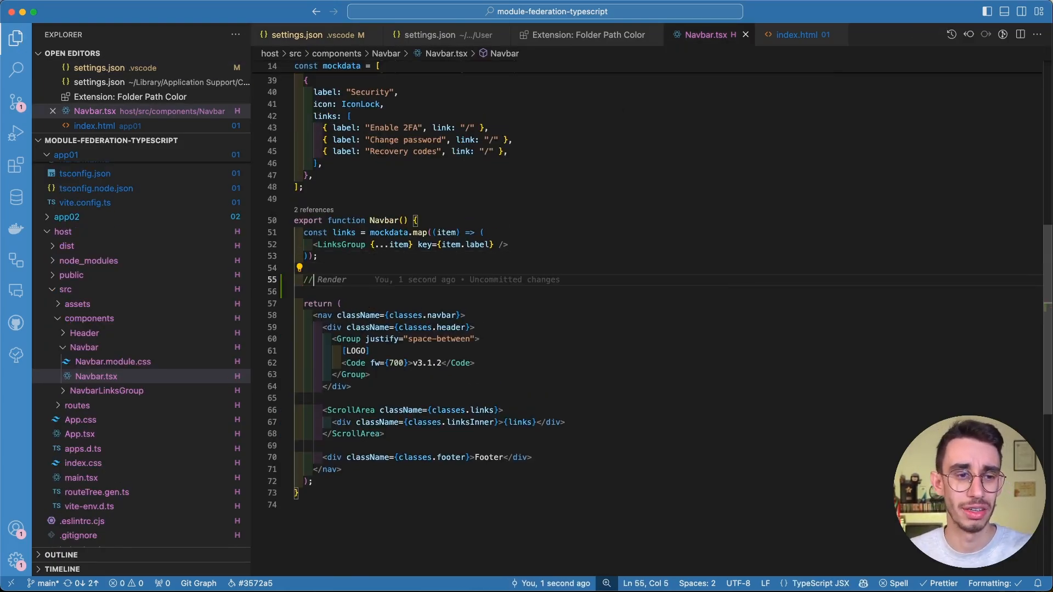
pyautogui.click(18, 101)
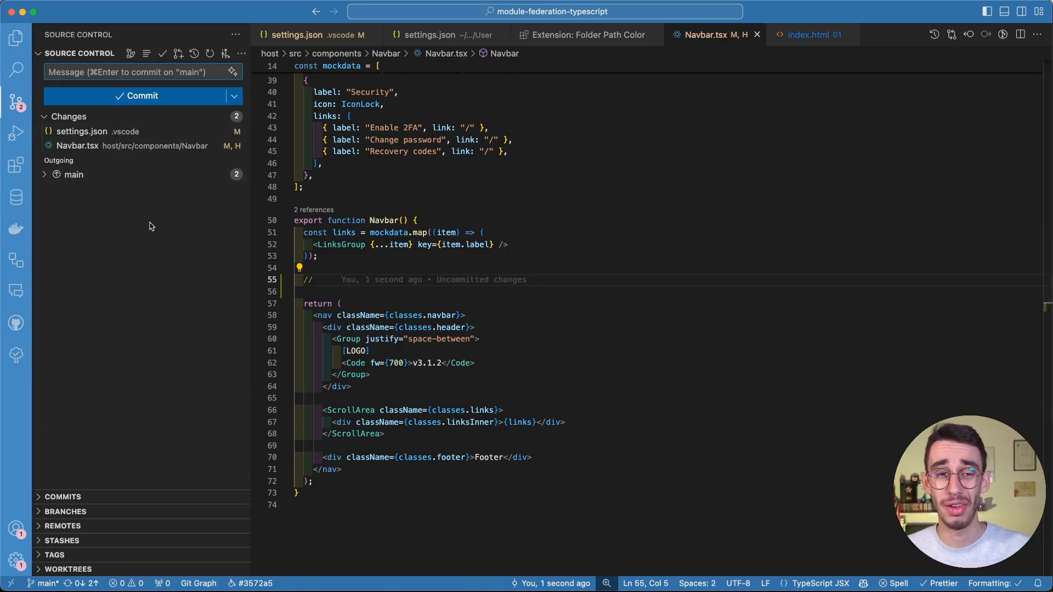
pyautogui.moveTo(140, 146)
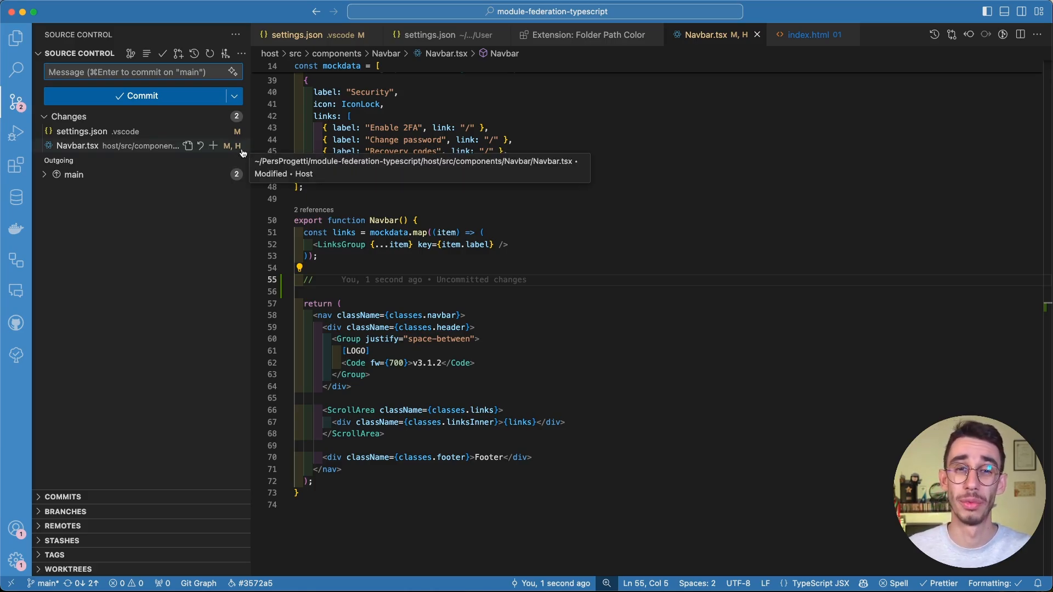
pyautogui.click(810, 34)
pyautogui.click(387, 207)
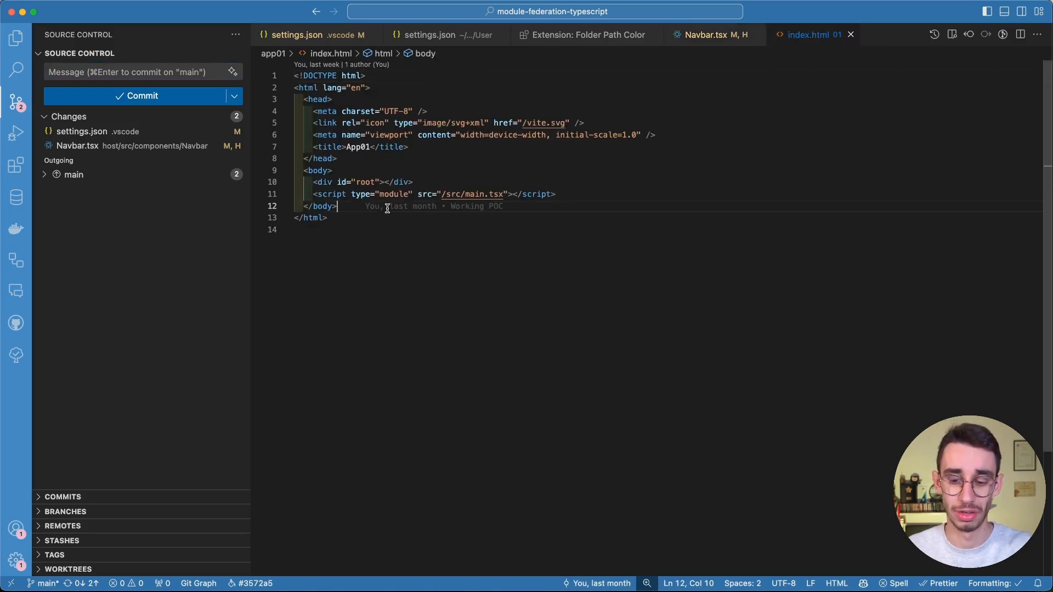
pyautogui.press('Return')
pyautogui.write('aaa')
pyautogui.press('super+s')
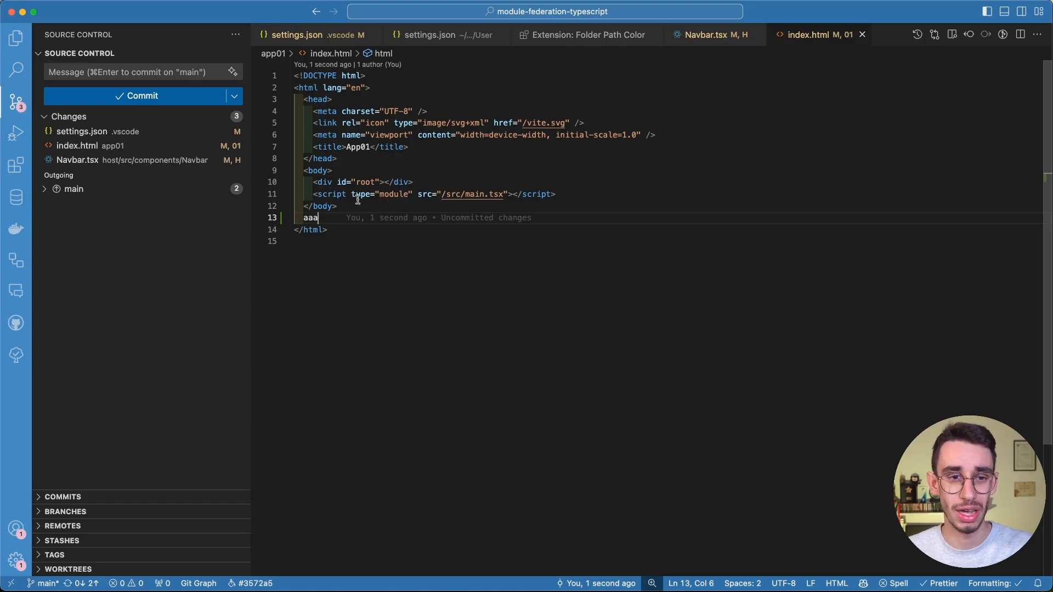
pyautogui.moveTo(132, 145)
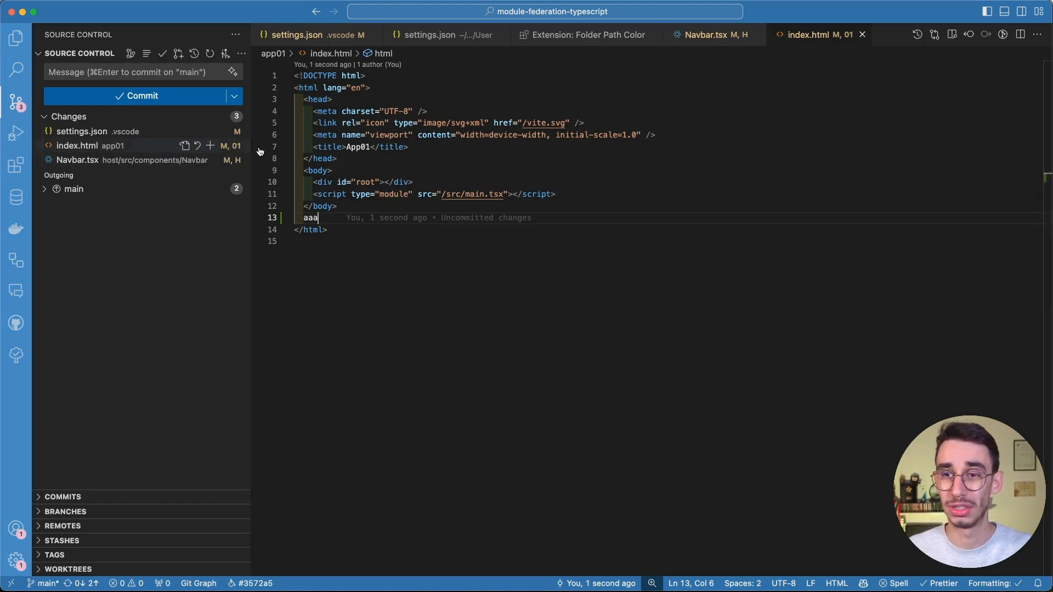
# Point out app01's path entry and select its blue color value in the workspace settings
pyautogui.click(336, 34)
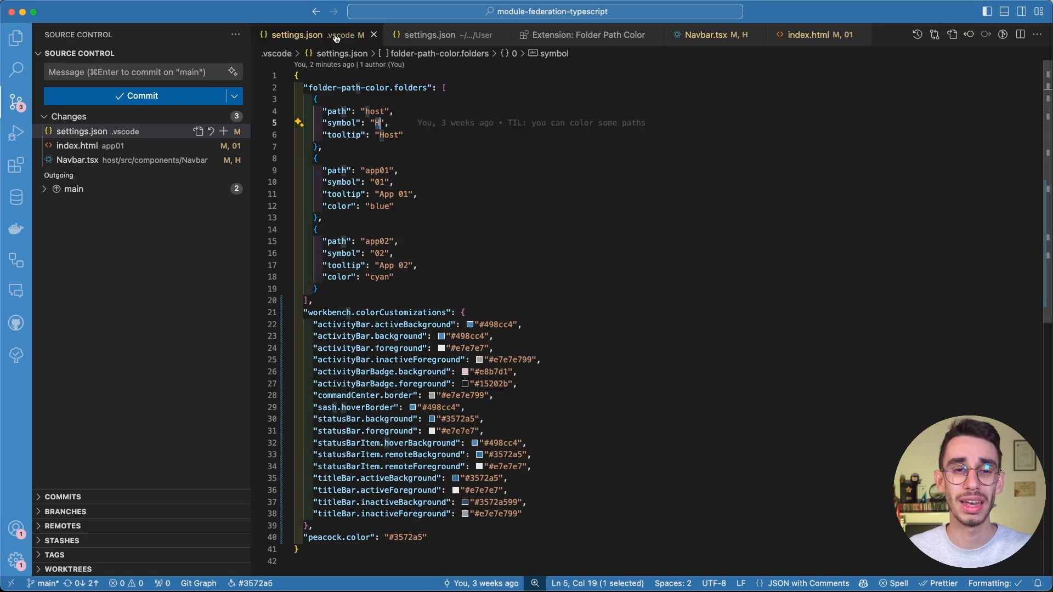
pyautogui.moveTo(322, 170); pyautogui.dragTo(422, 173)
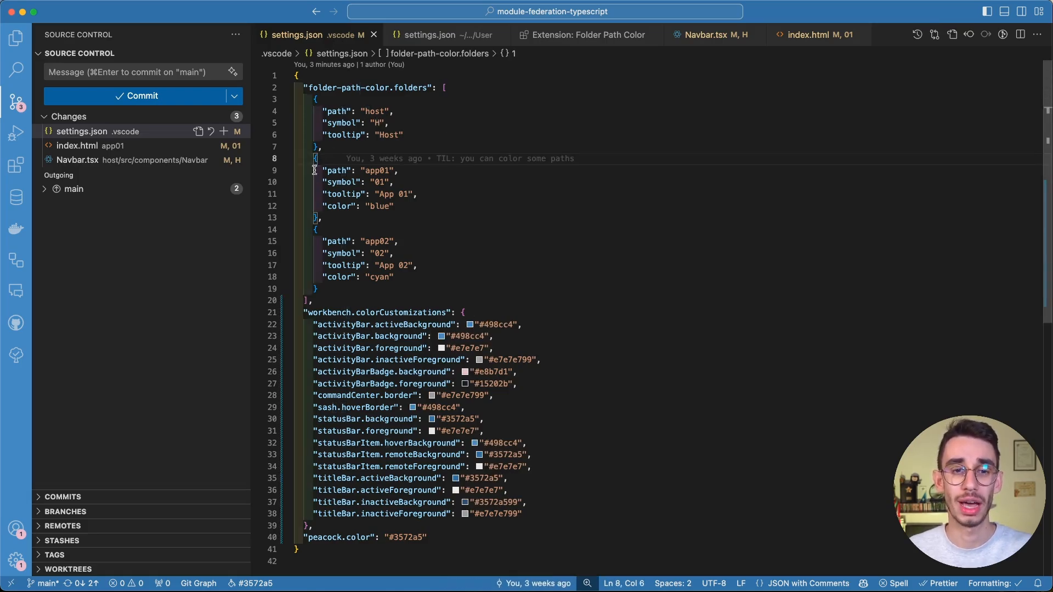
pyautogui.click(401, 171)
pyautogui.doubleClick(337, 205)
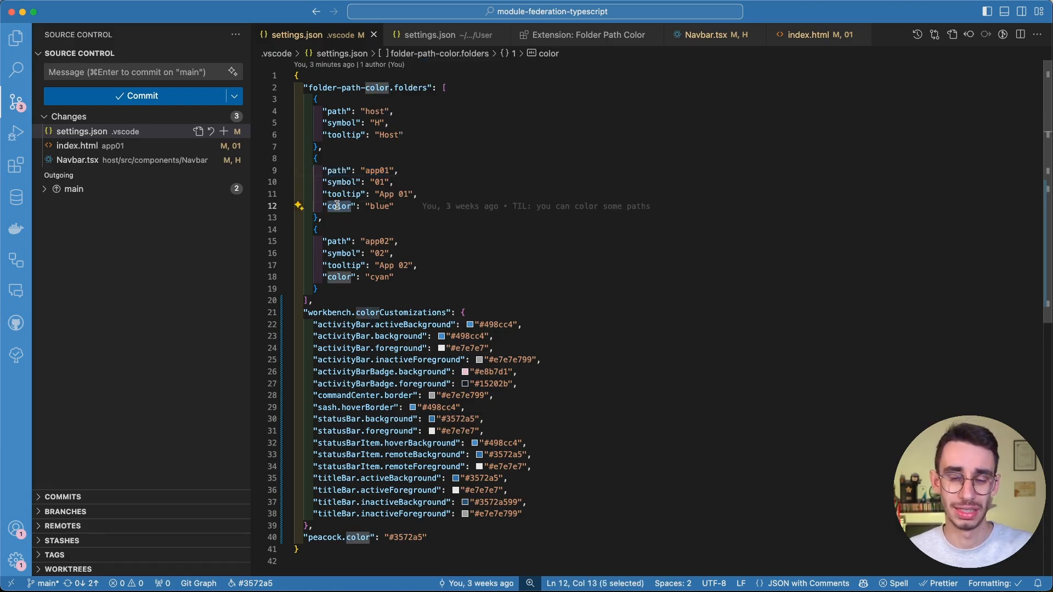
pyautogui.doubleClick(379, 206)
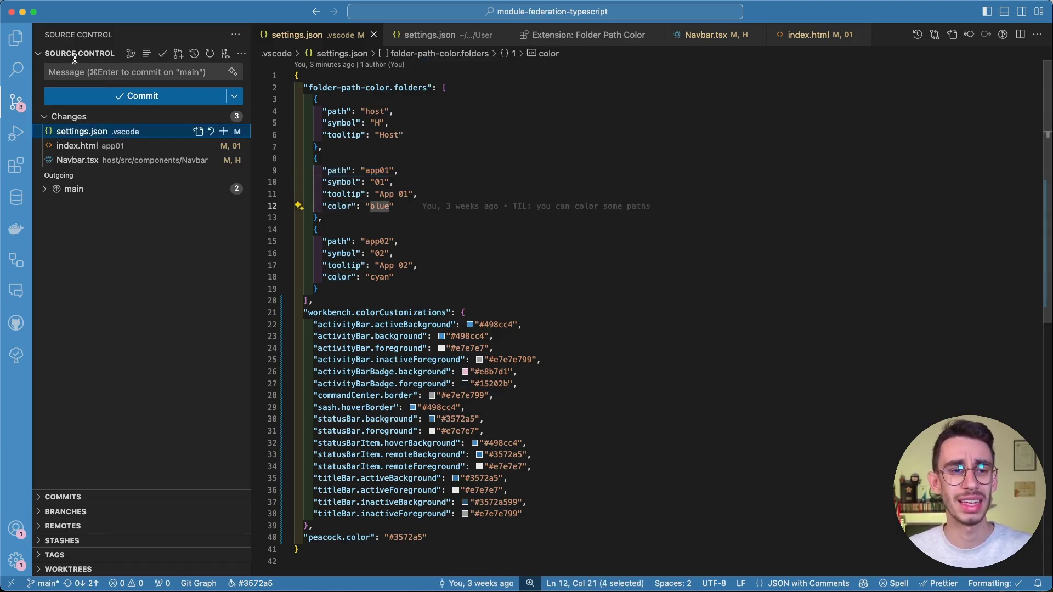
# Try replacing app01's blue with other colours, then undo back to blue
pyautogui.click(16, 37)
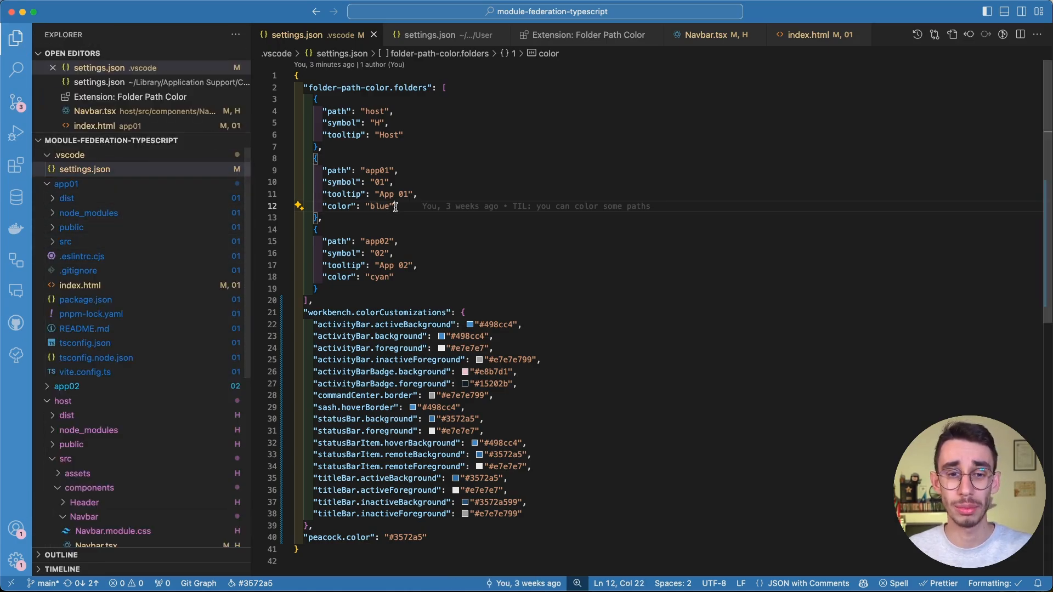
pyautogui.press('BackSpace')
pyautogui.write('m')
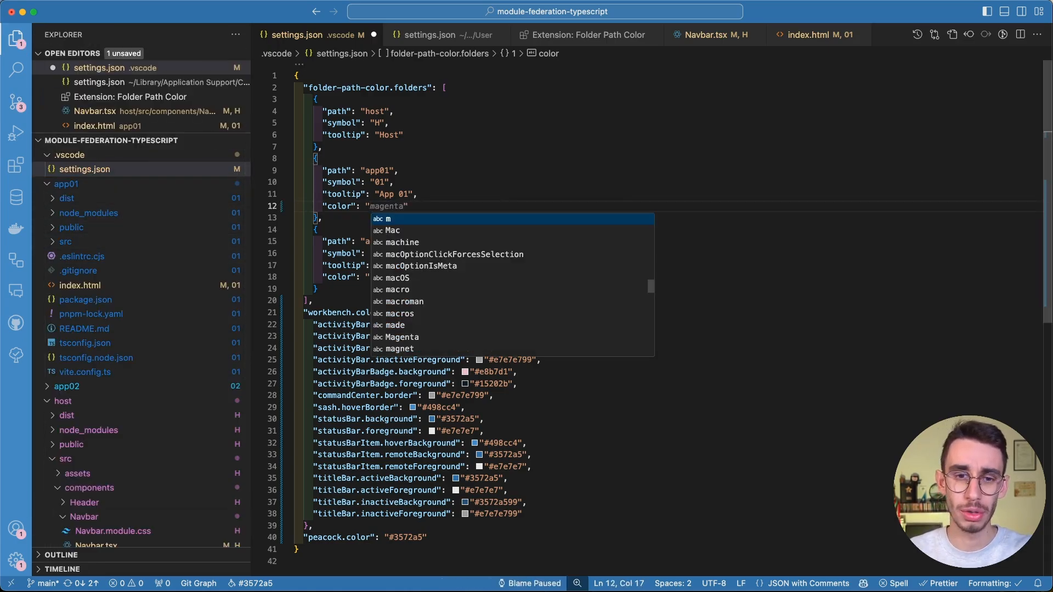
pyautogui.press('super+z')
pyautogui.press('super+z')
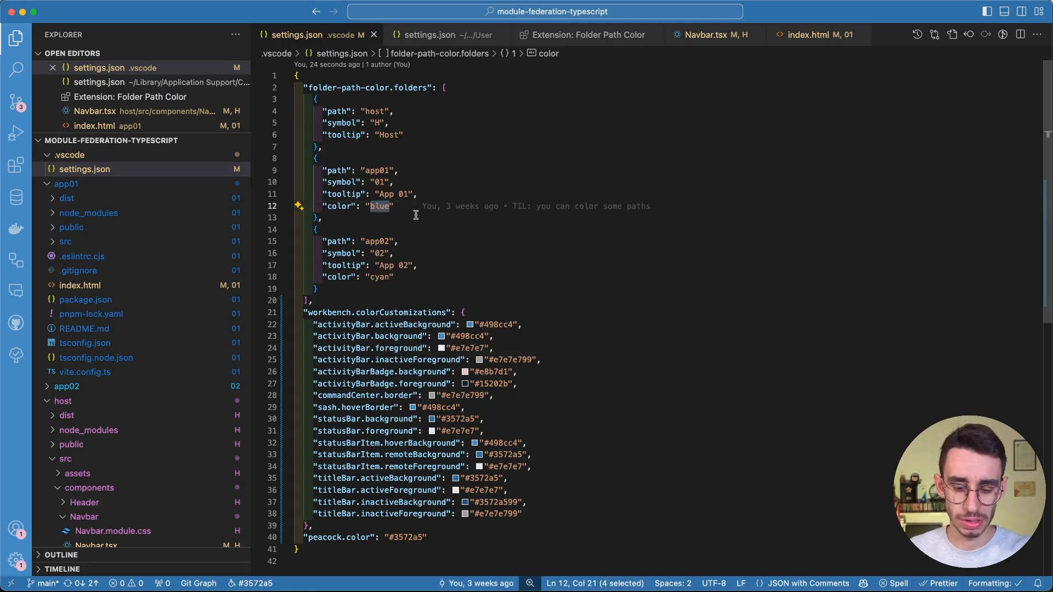
pyautogui.write('red')
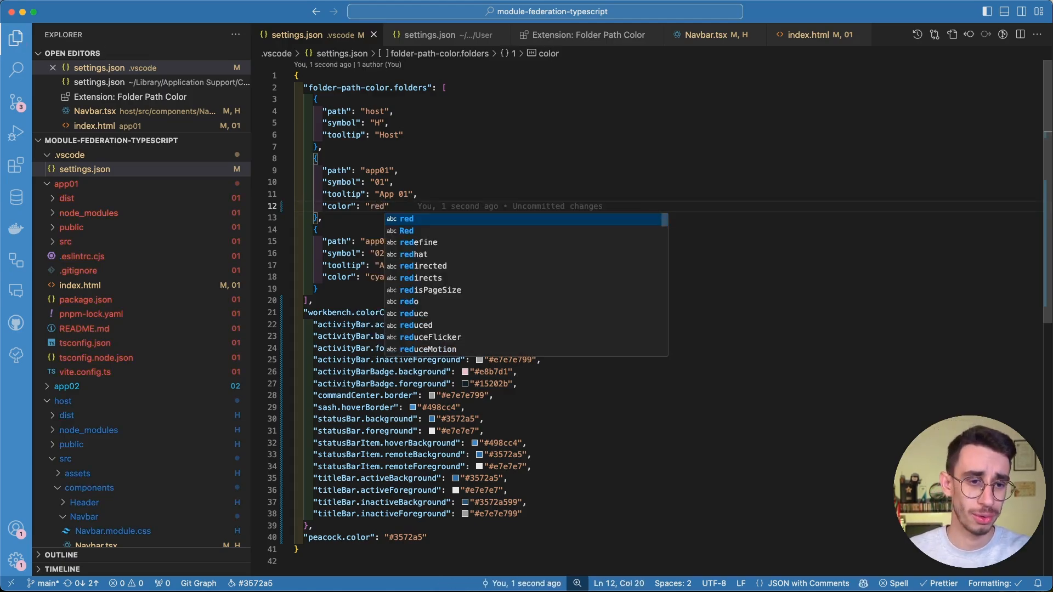
pyautogui.press('super+z')
pyautogui.press('super+comma')
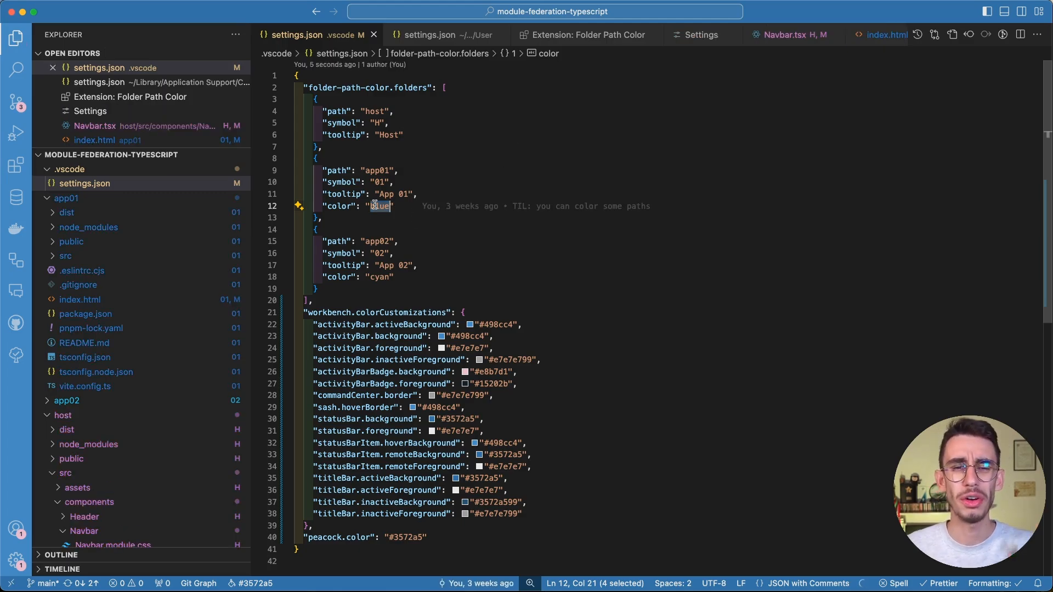
# Read the Folder Path Color extension's colour options, then return to the workspace settings.json
pyautogui.click(588, 35)
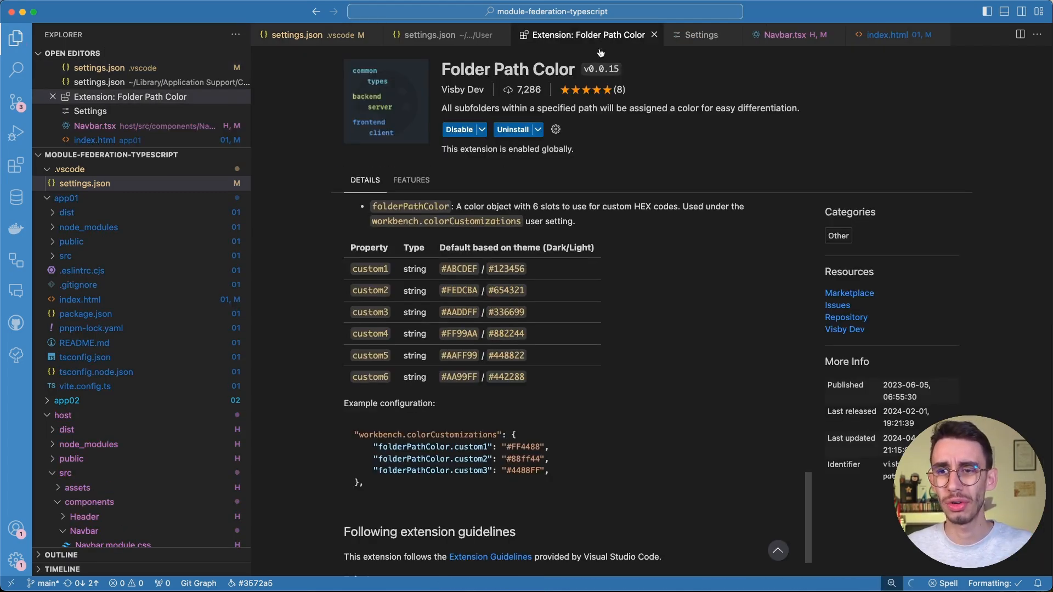
pyautogui.scroll(-1, 611, 310)
pyautogui.scroll(3, 584, 351)
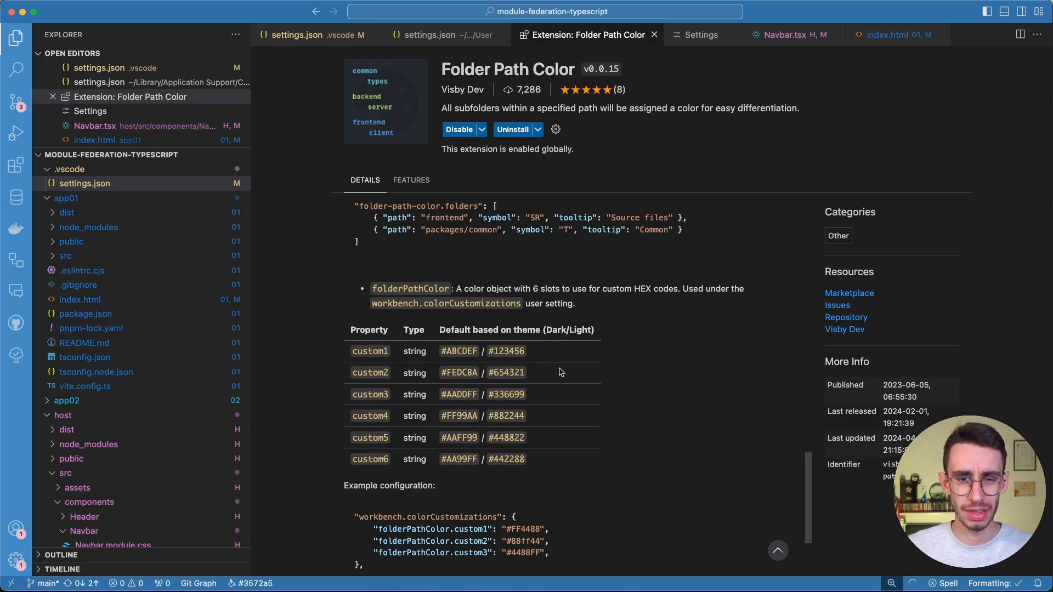
pyautogui.scroll(3, 534, 353)
pyautogui.scroll(3, 494, 357)
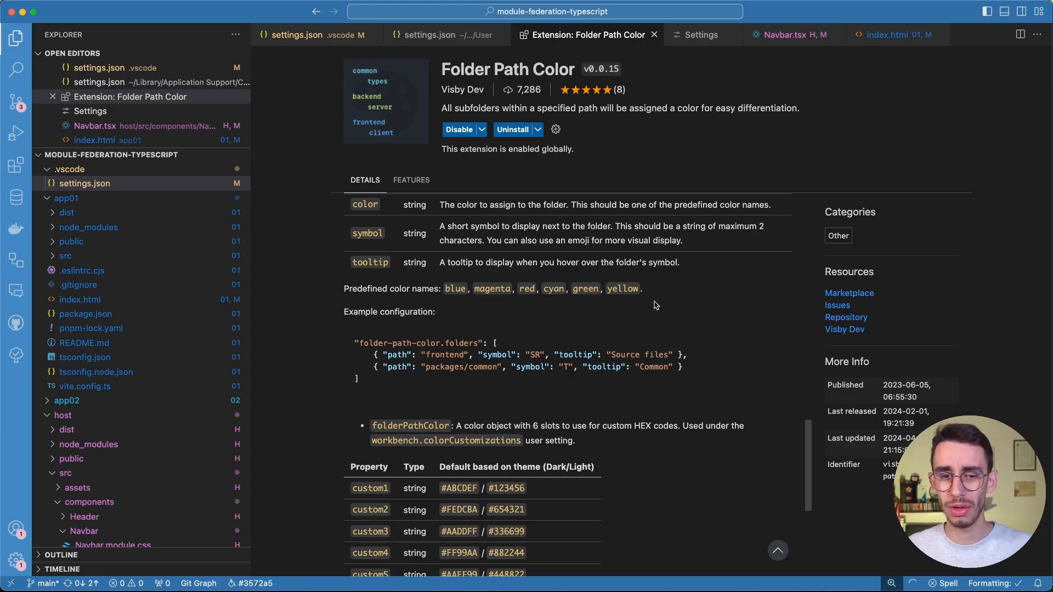
pyautogui.scroll(-2, 655, 305)
pyautogui.scroll(-2, 652, 306)
pyautogui.scroll(-1, 371, 412)
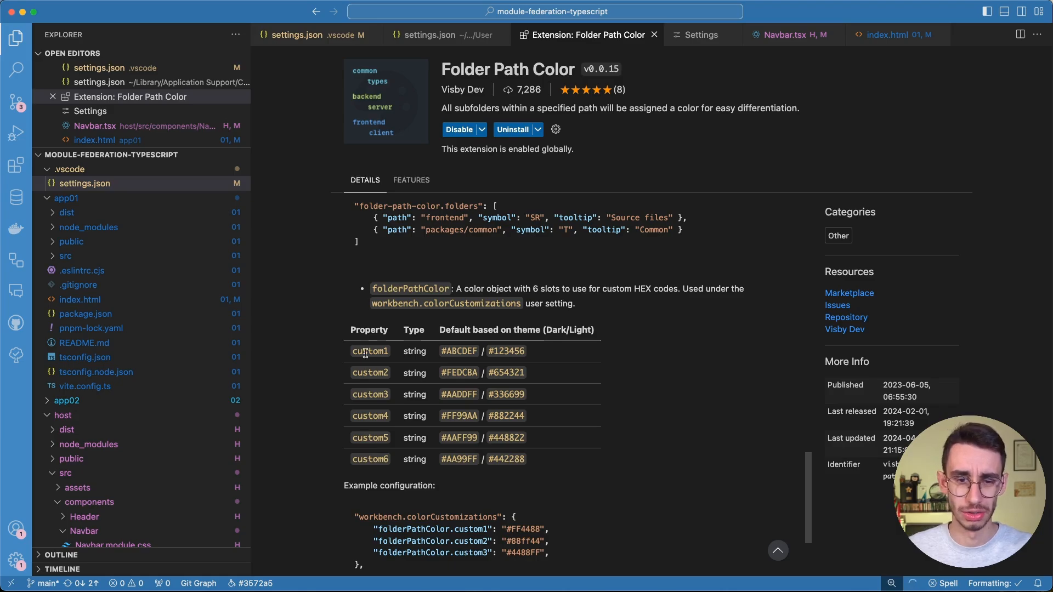
pyautogui.click(329, 35)
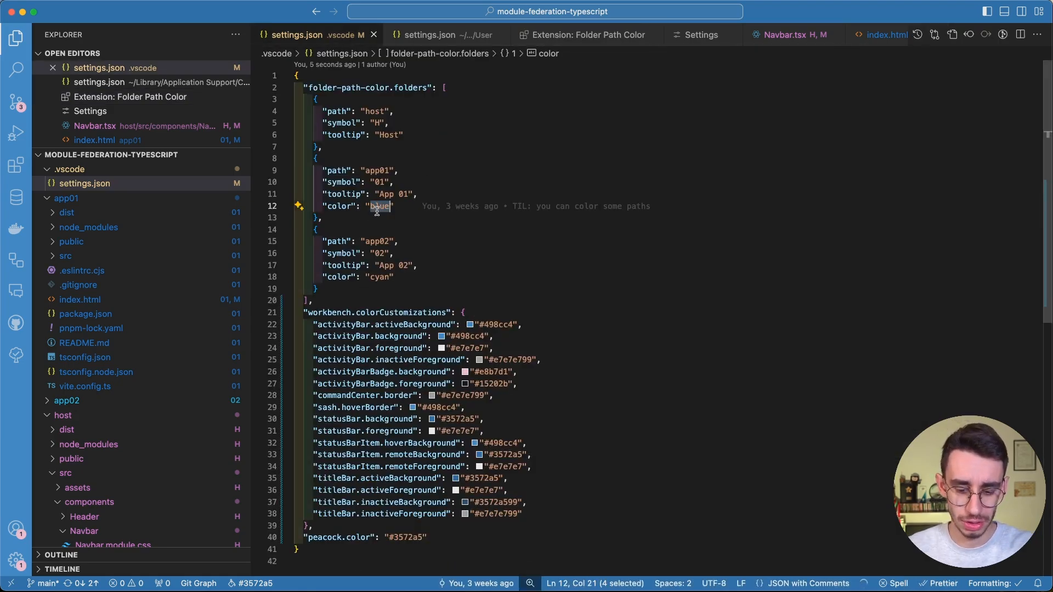
pyautogui.write('custom1')
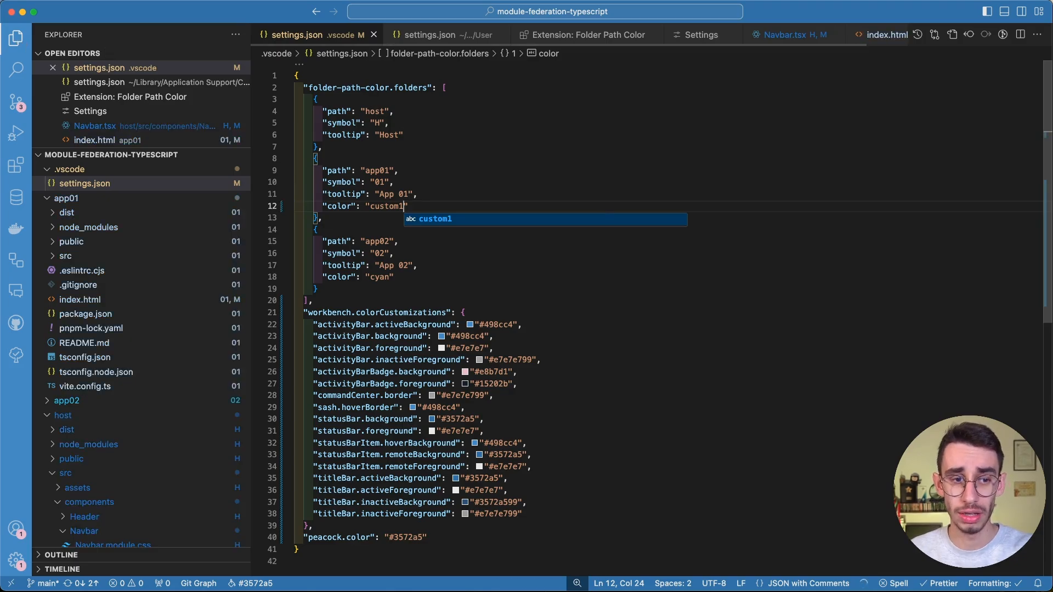
pyautogui.click(541, 516)
pyautogui.press('Return')
pyautogui.write('"folderPathColor.custom1": "#FF4488",     "folderPathColor.custom2": "#88ff44",     "folderPathColor.custom3": "#4488FF"')
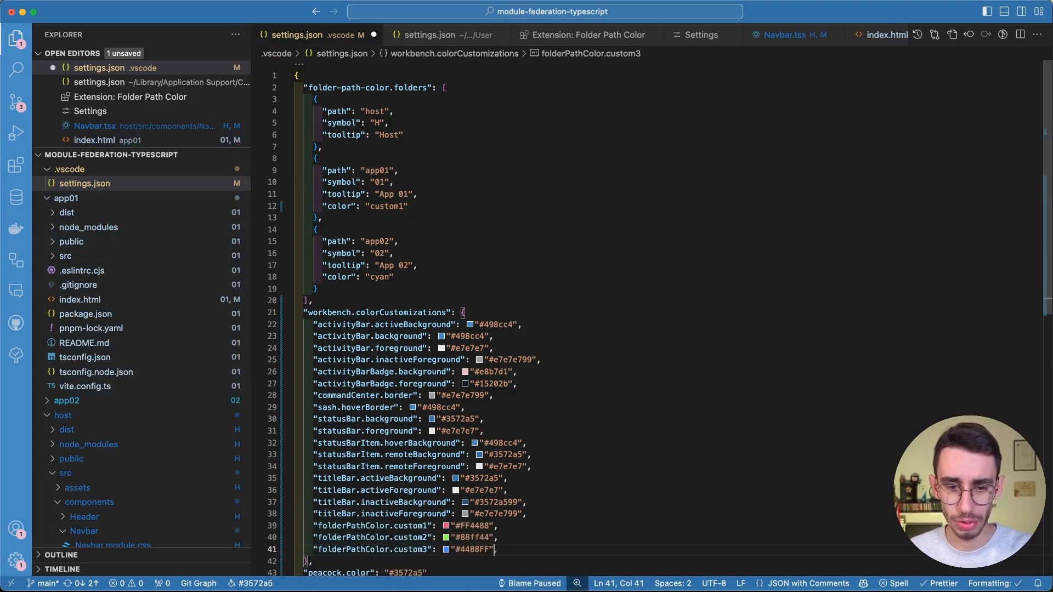
pyautogui.press('super+s')
pyautogui.scroll(-3, 541, 481)
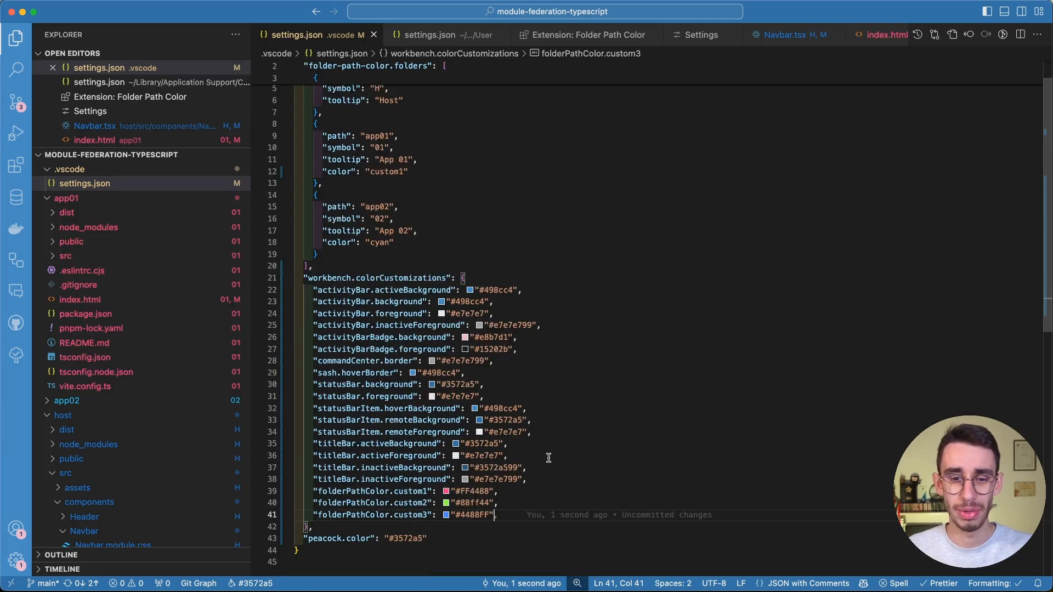
pyautogui.click(446, 457)
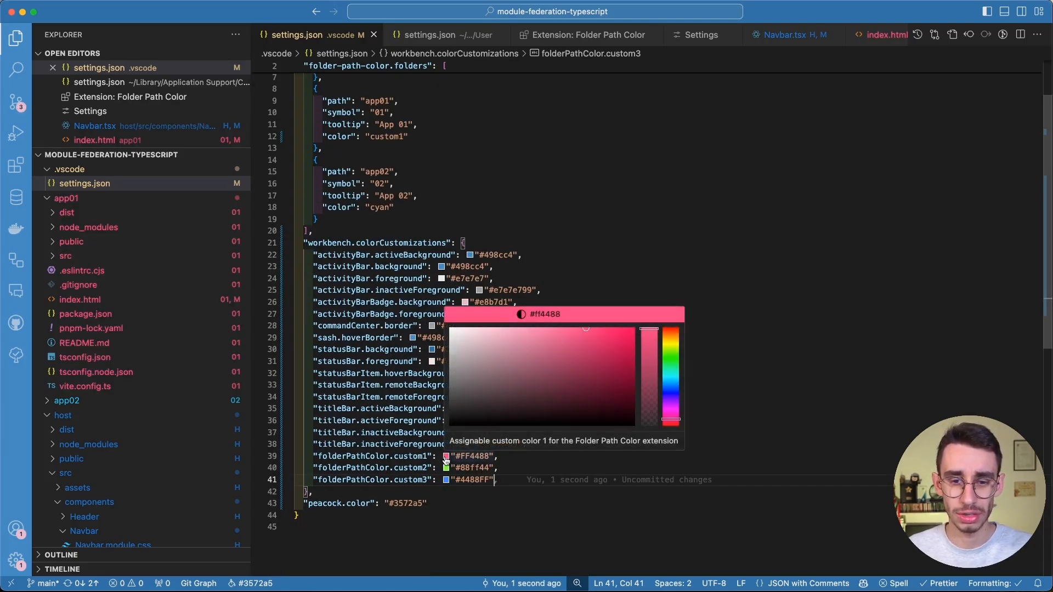
pyautogui.moveTo(492, 381); pyautogui.dragTo(496, 387)
pyautogui.click(540, 500)
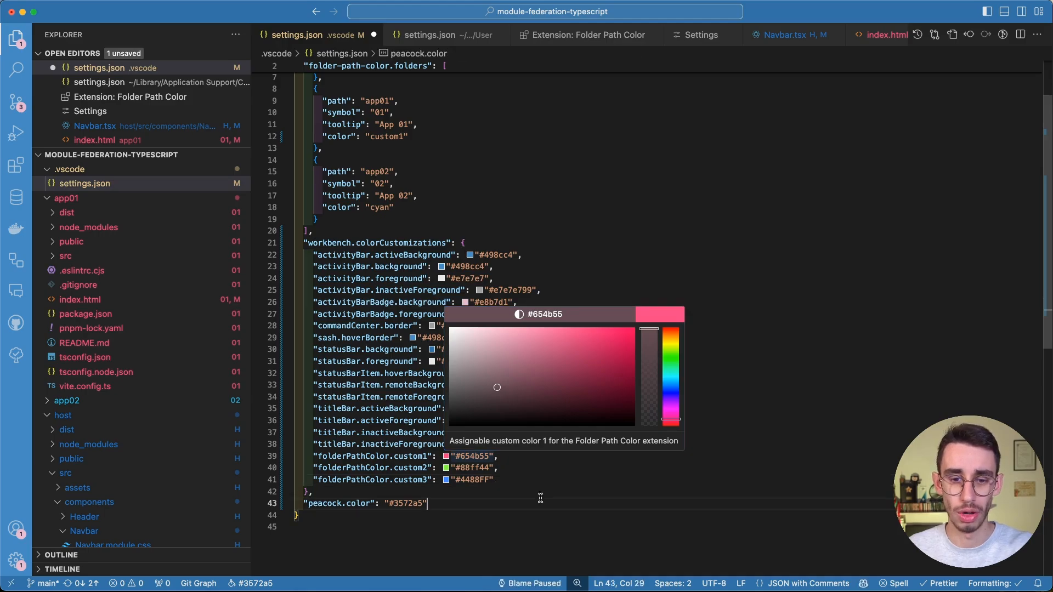
pyautogui.press('super+s')
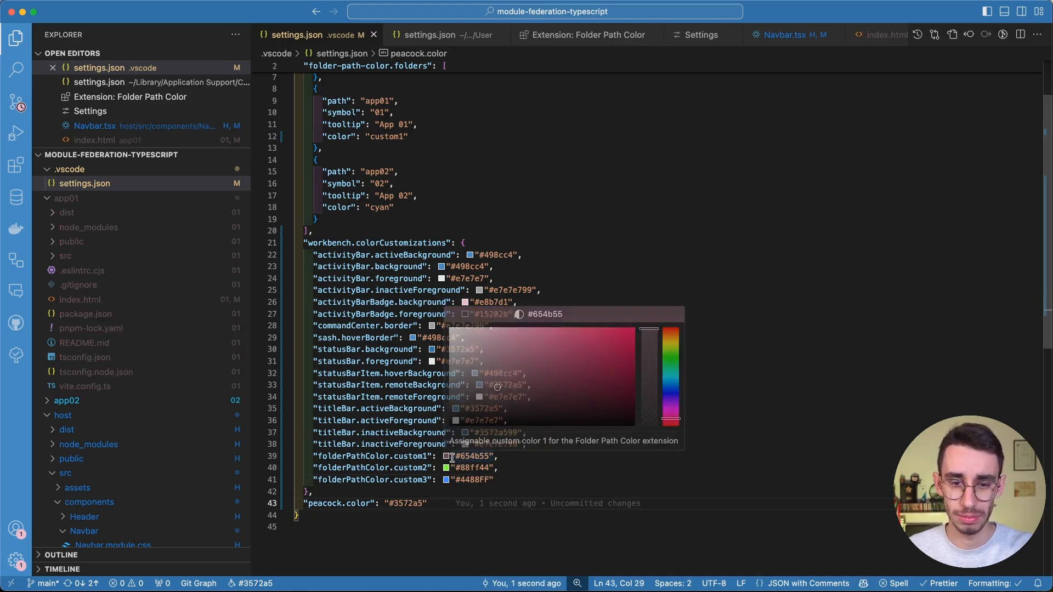
pyautogui.click(664, 362)
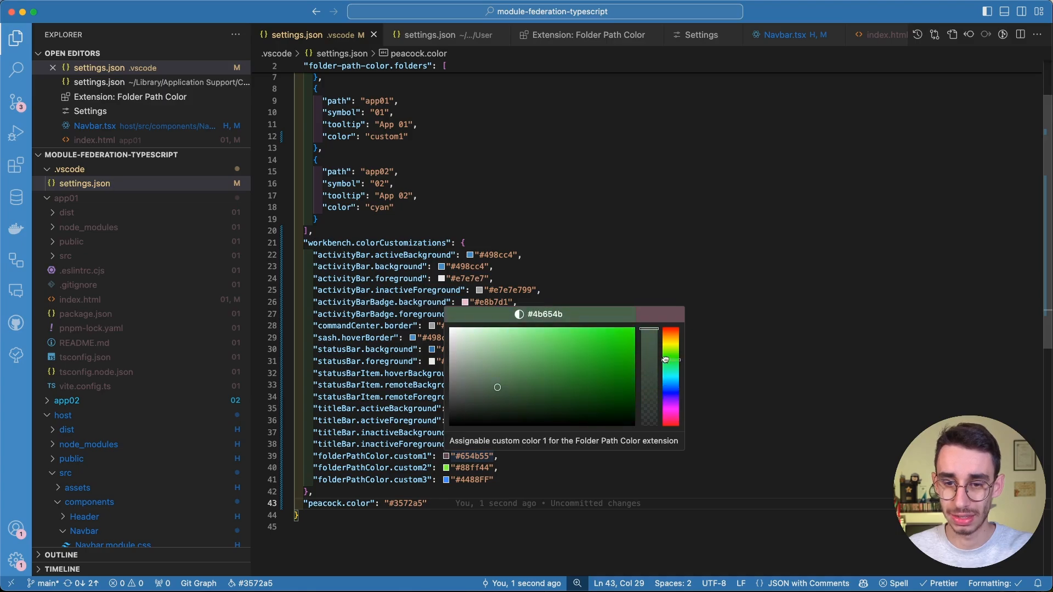
pyautogui.click(591, 507)
pyautogui.press('super+z')
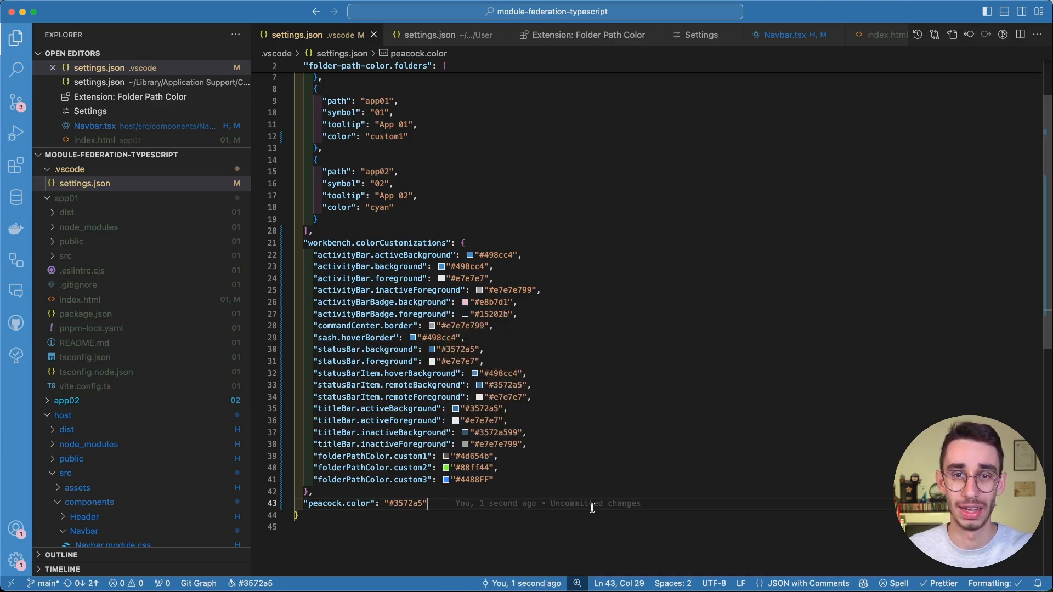
pyautogui.press('super+z')
pyautogui.press('super+z')
pyautogui.press('super+z')
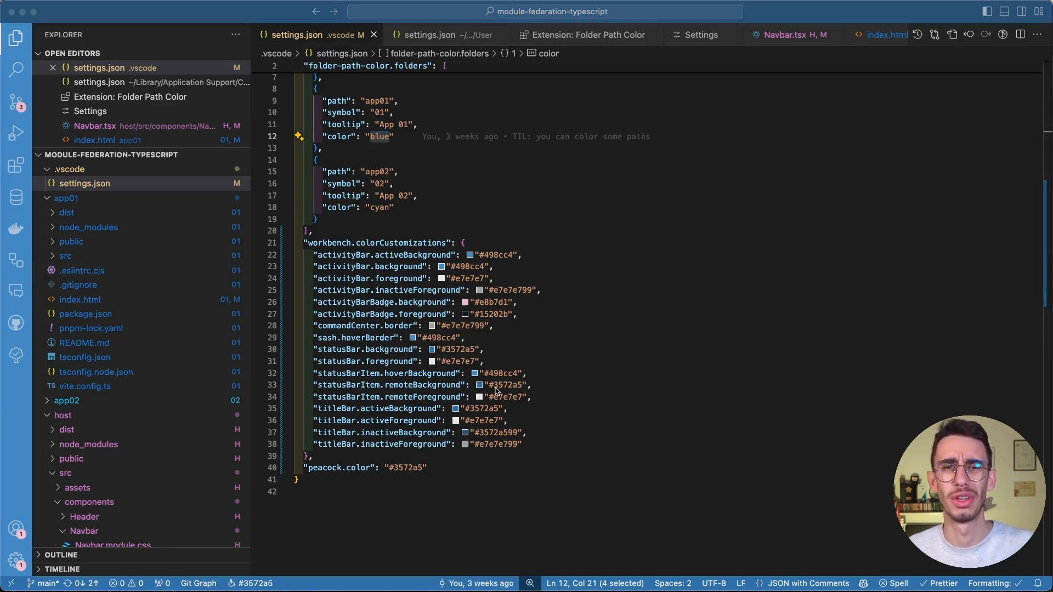
# Recolor the workspace with Peacock's Surprise Me random color, landing on green (#80ce73)
pyautogui.click(599, 242)
pyautogui.press('super+shift+p')
pyautogui.write('ra')
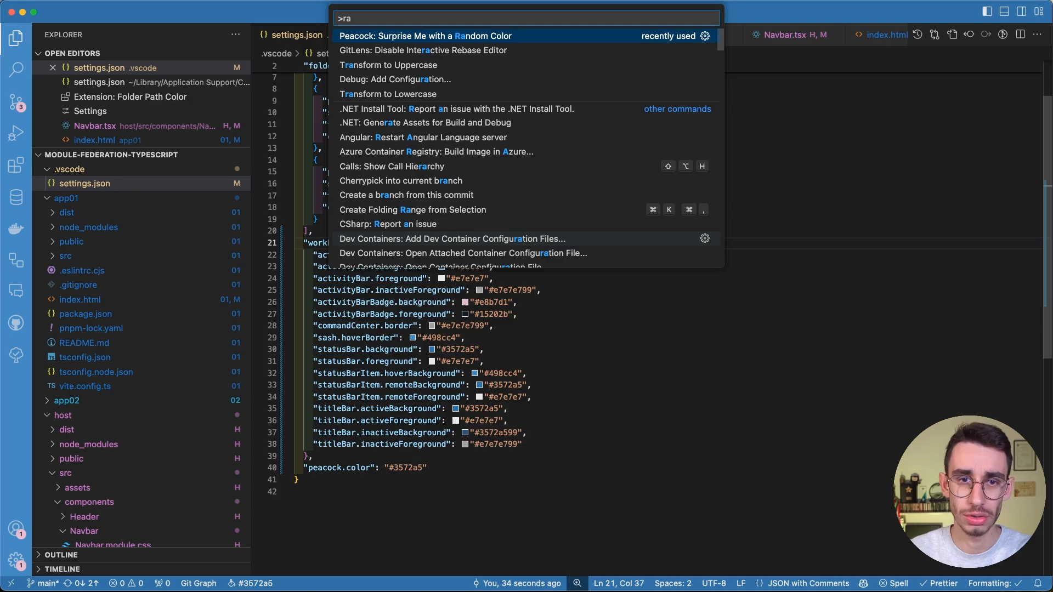
pyautogui.press('Return')
pyautogui.press('super+shift+p')
pyautogui.press('Return')
pyautogui.press('super+shift+p')
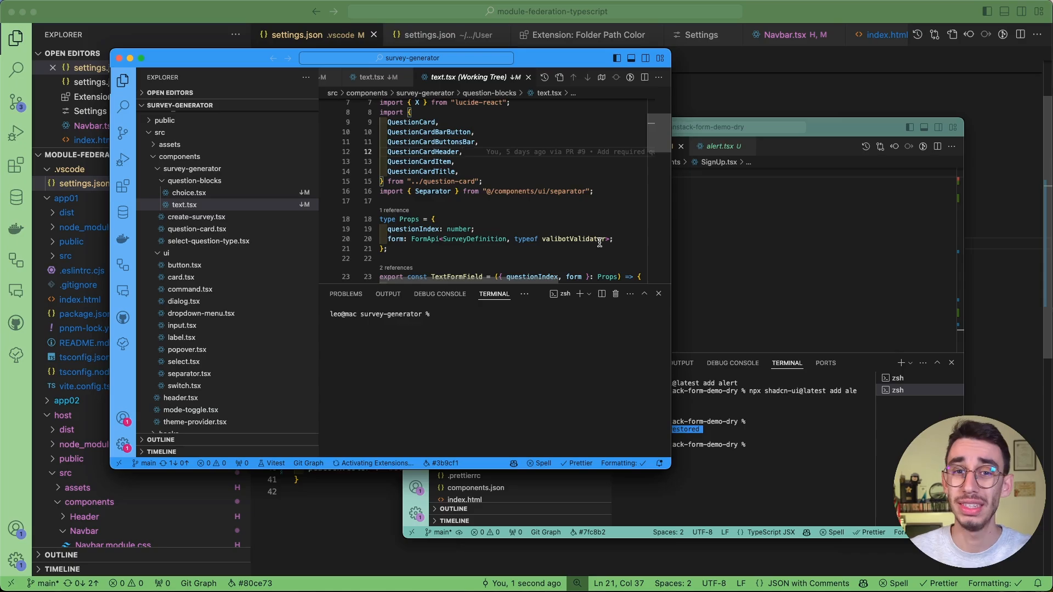
# Bring the project window forward and show the Folder Path Color extension page
pyautogui.click(810, 108)
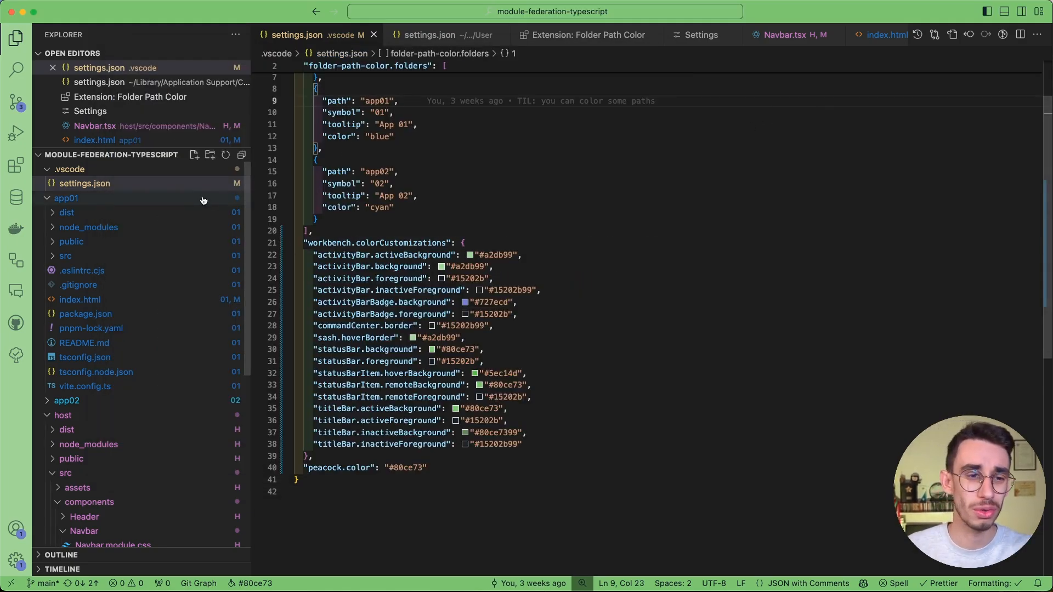
pyautogui.scroll(-4, 203, 200)
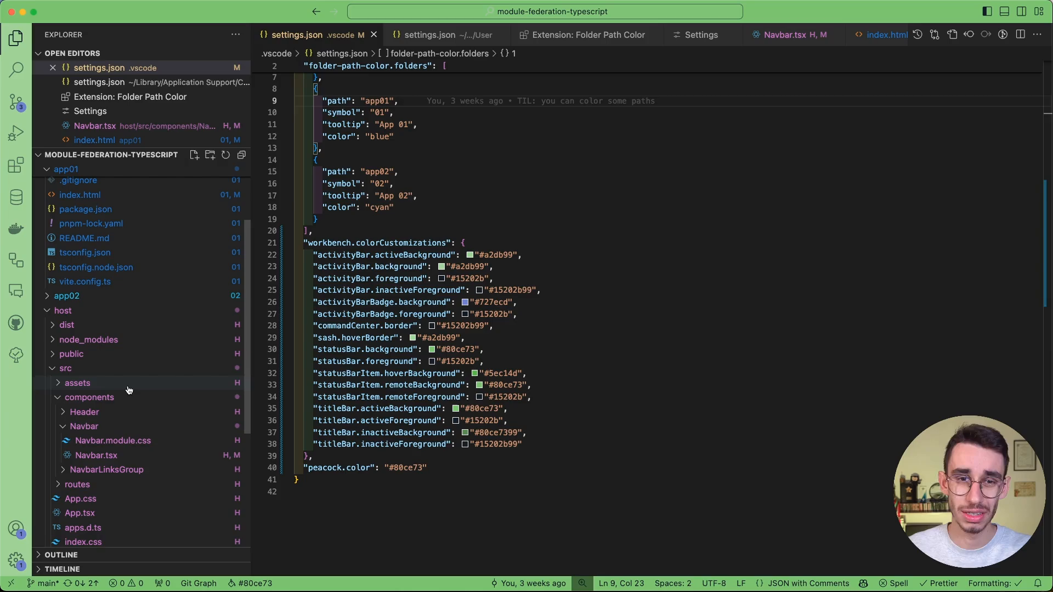
pyautogui.click(588, 35)
pyautogui.scroll(10, 496, 316)
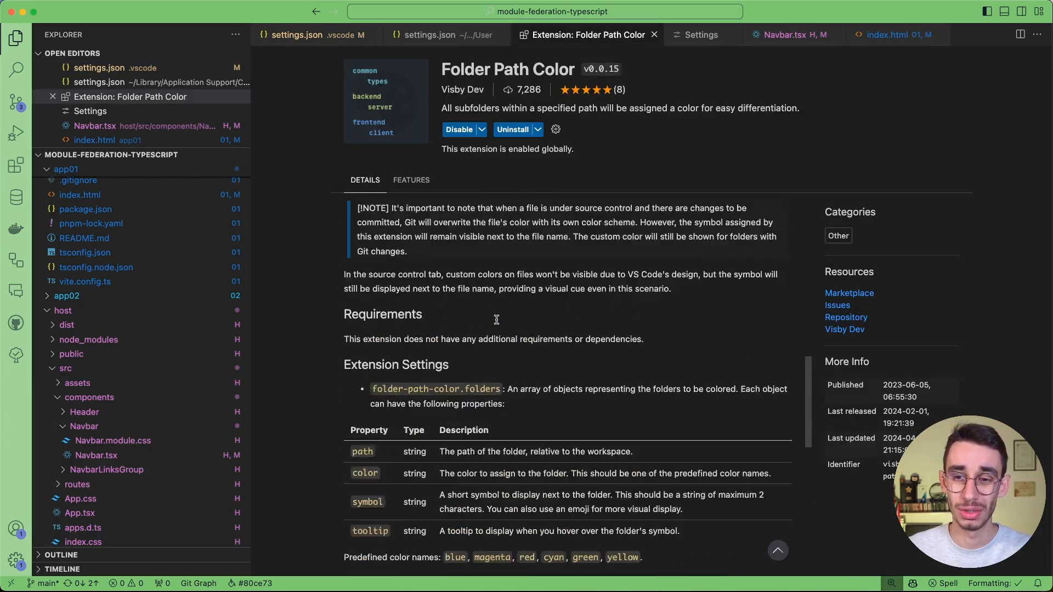